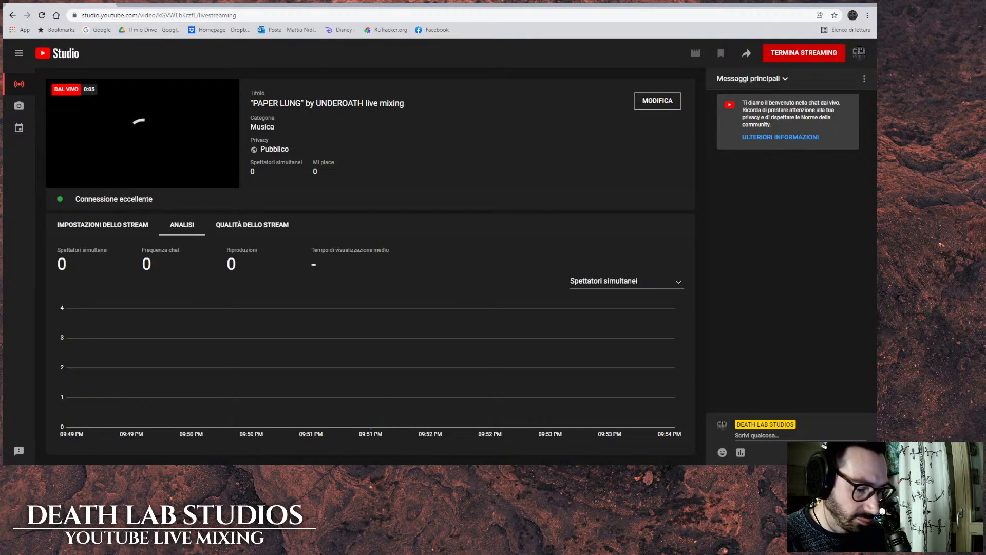
Switch to the Studio One song, and in File Explorer open the Pearl Master Custom Maple Drumkit folder under Sound Libraries on DLS files (E:).
mouse_move(439, 473)
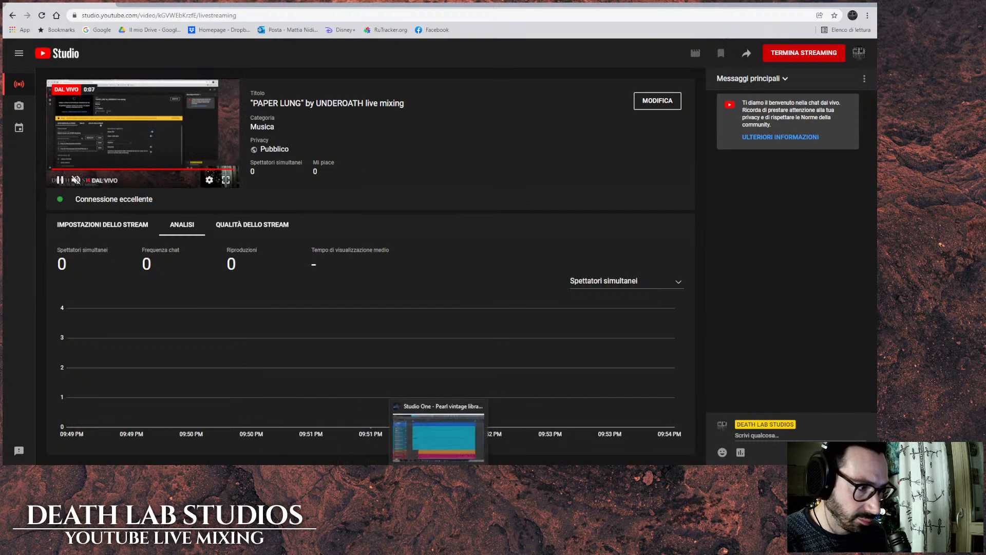
click(435, 413)
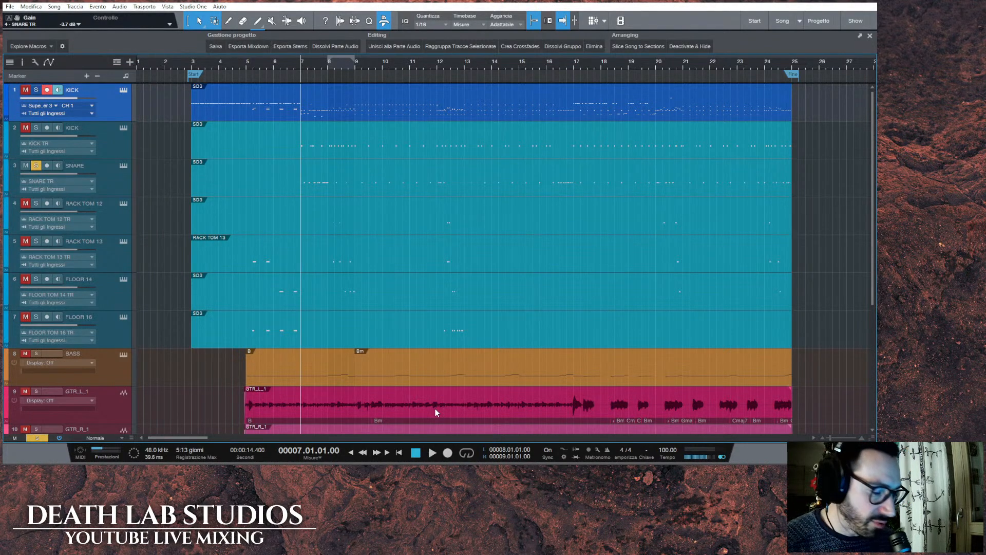
key(super+e)
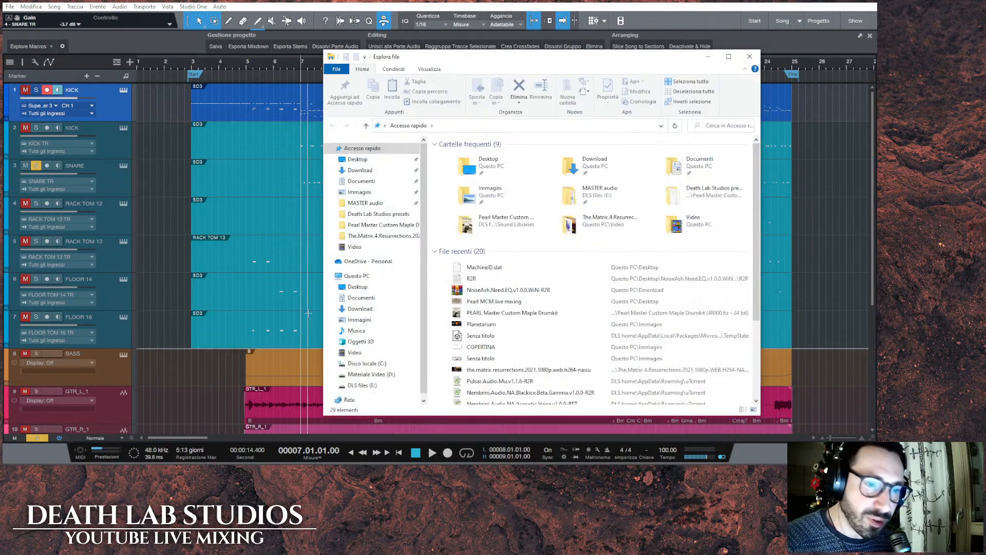
click(362, 386)
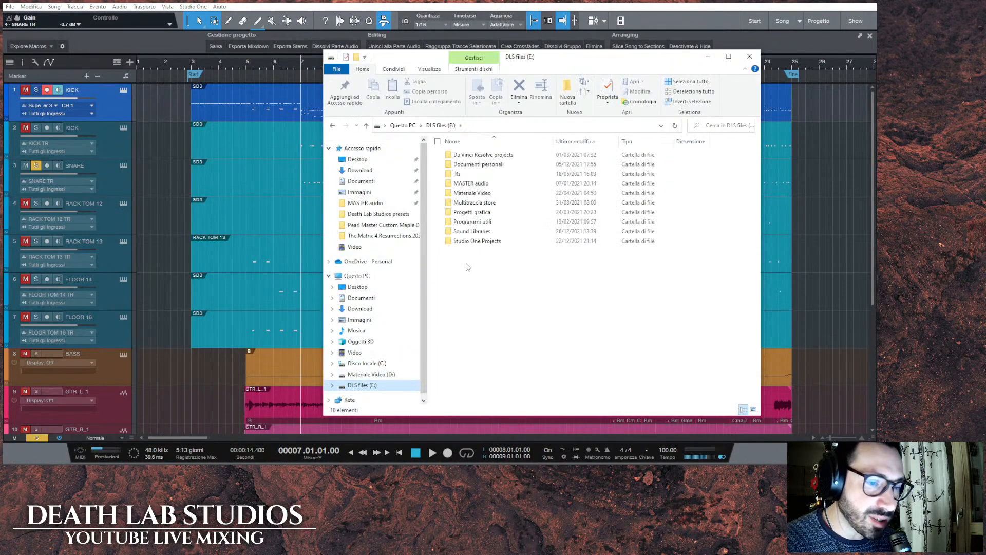
double_click(478, 234)
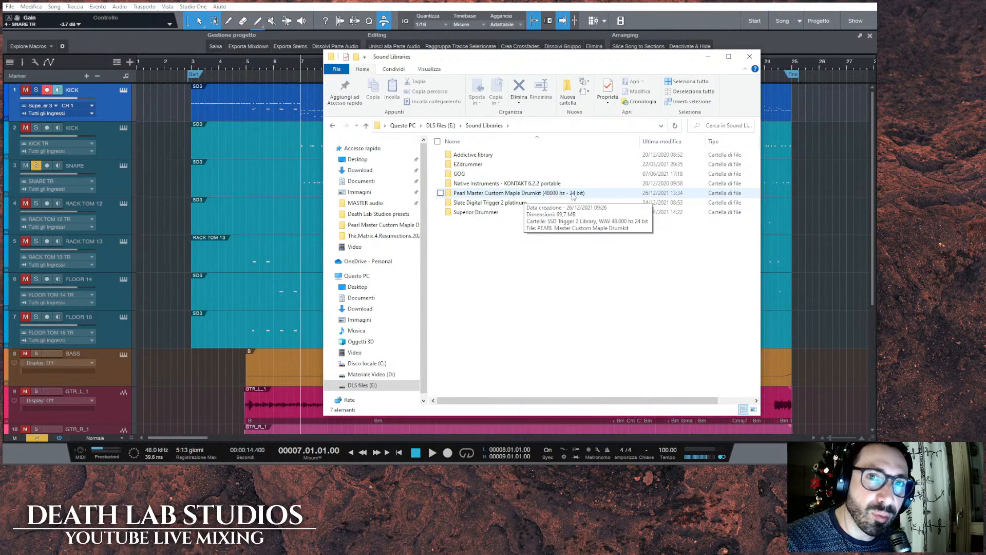
click(573, 194)
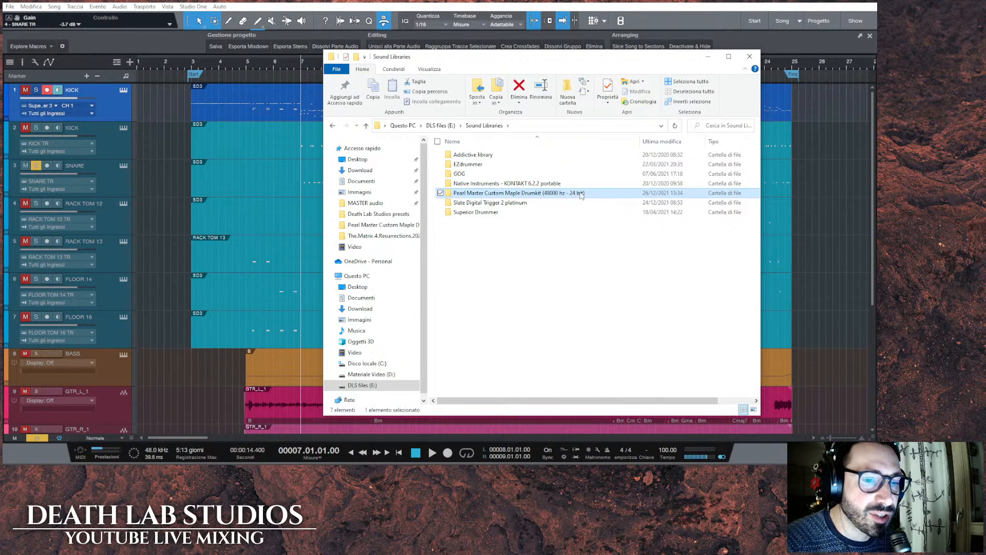
double_click(607, 193)
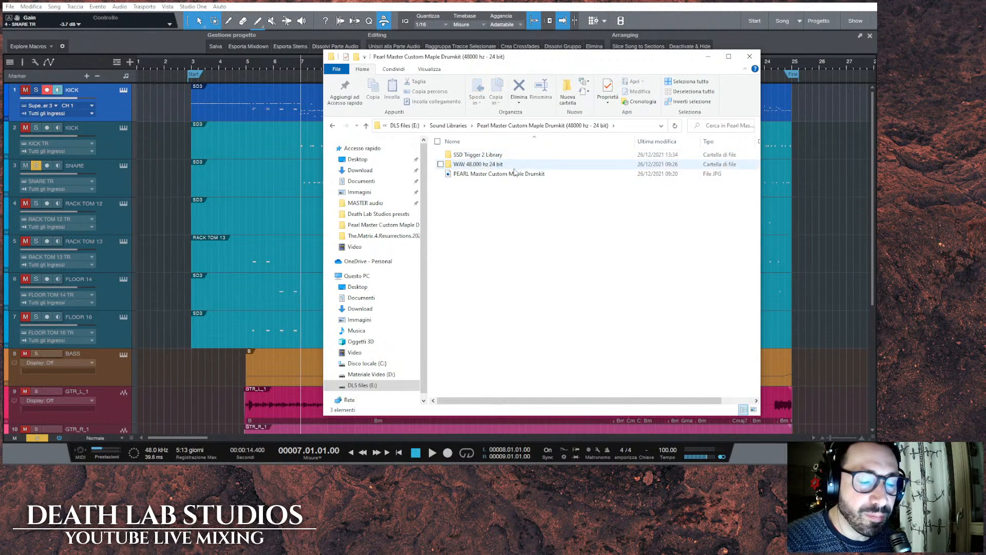
View the PEARL Master Custom Maple Drumkit cover image, close it and select the SSD Trigger 2 Library folder.
click(515, 174)
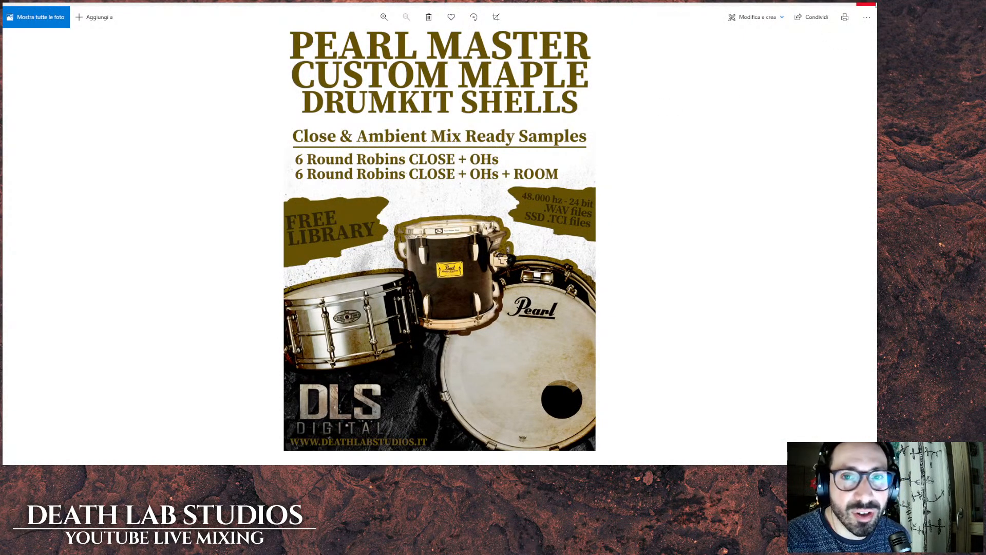
click(874, 4)
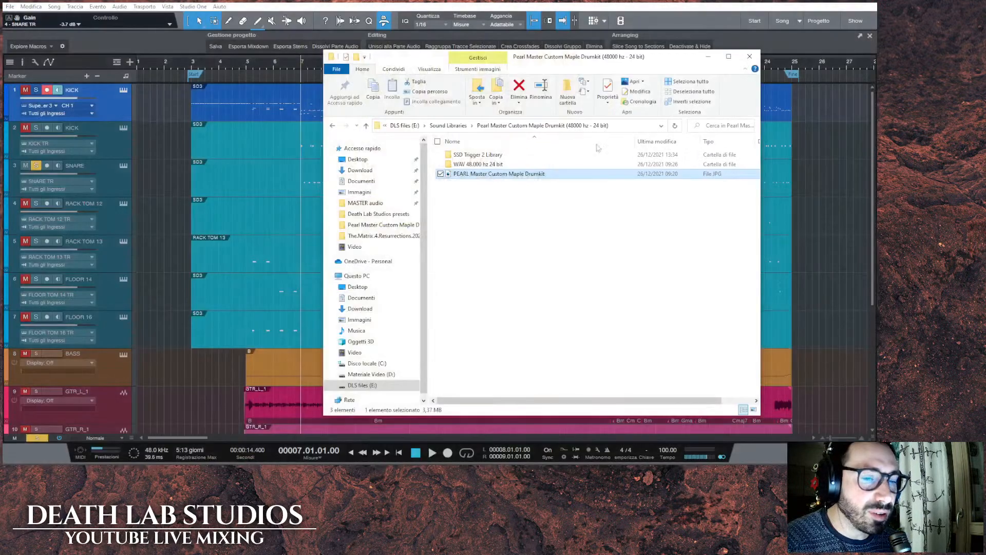
click(510, 157)
Open the Mystic Steel Snare 6,5x14" folder inside the WAV 48.000 hz 24 bit folder.
click(501, 166)
click(502, 165)
double_click(527, 166)
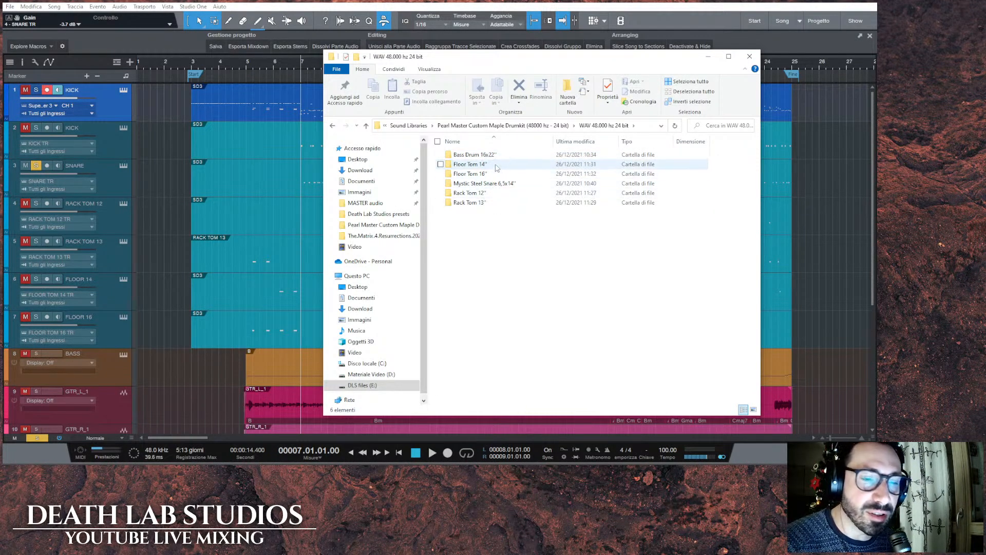
click(492, 186)
double_click(492, 186)
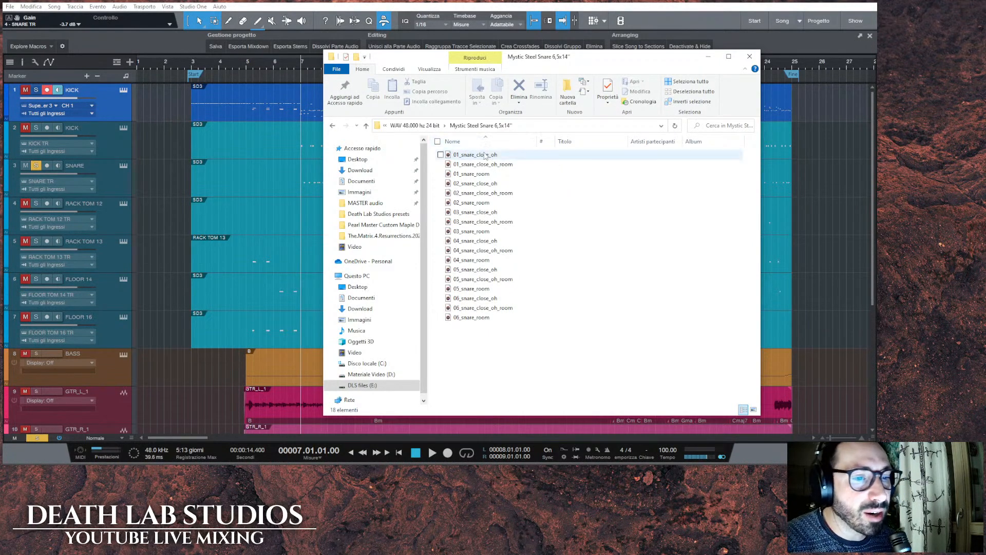
Go through the first snare hit's sample variants: 01_snare_close_oh, 01_snare_close_oh_room and 01_snare_room.
click(487, 156)
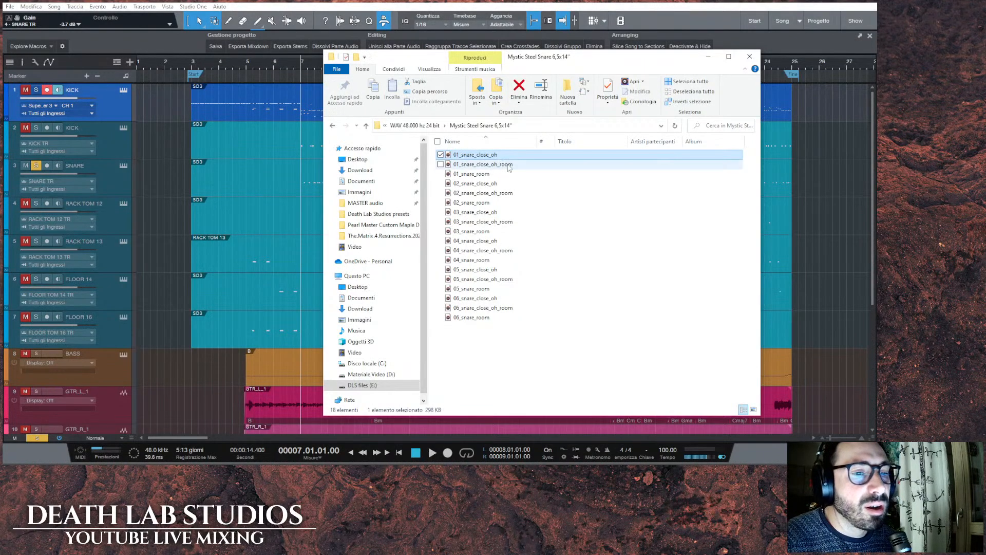
click(502, 166)
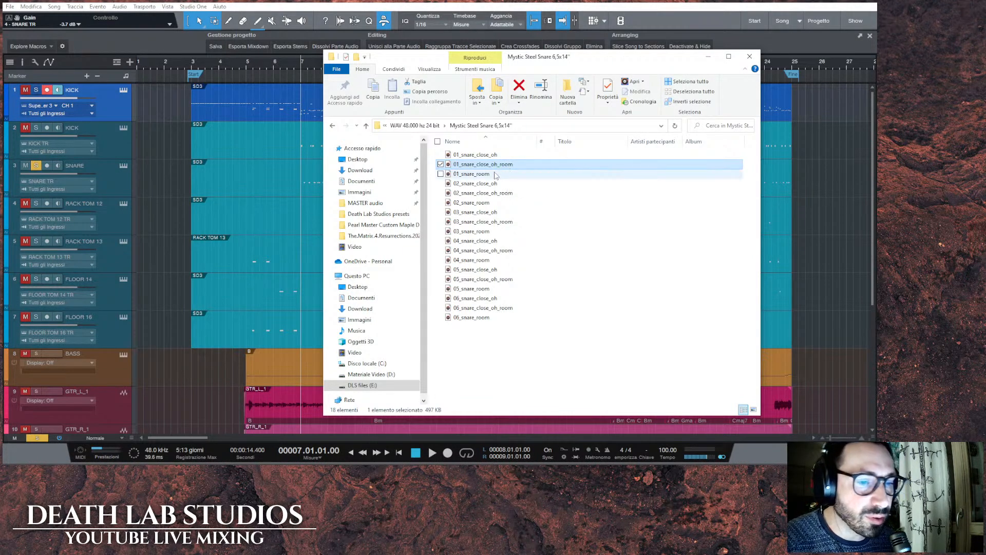
click(494, 175)
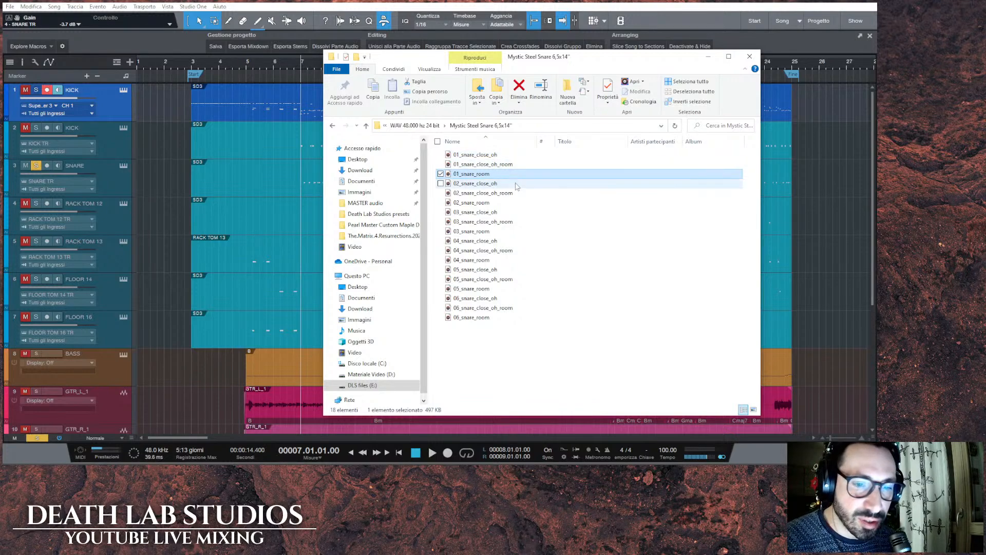
Return to the song, show the mixer console and open the KICK TR Impact XT instrument.
click(437, 5)
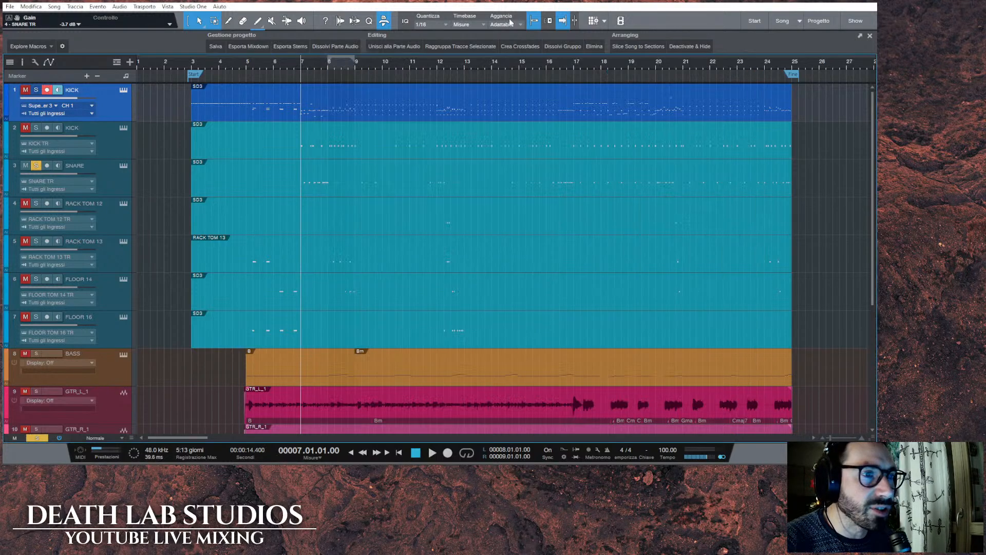
key(F3)
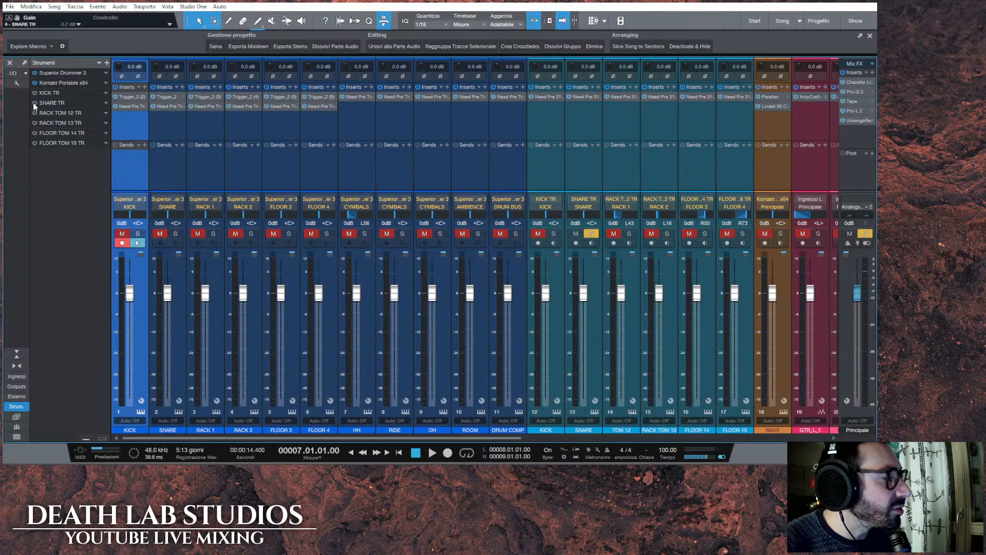
click(51, 91)
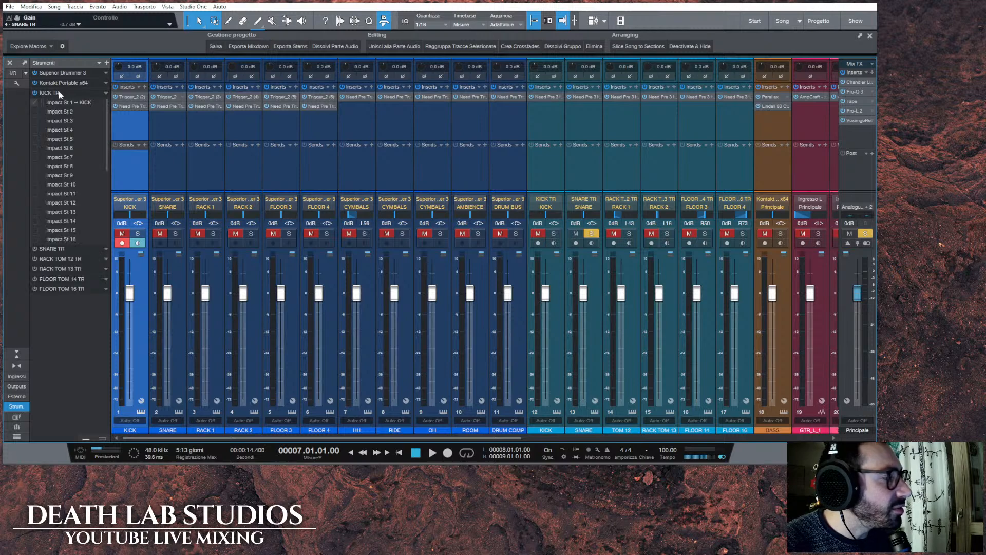
double_click(50, 93)
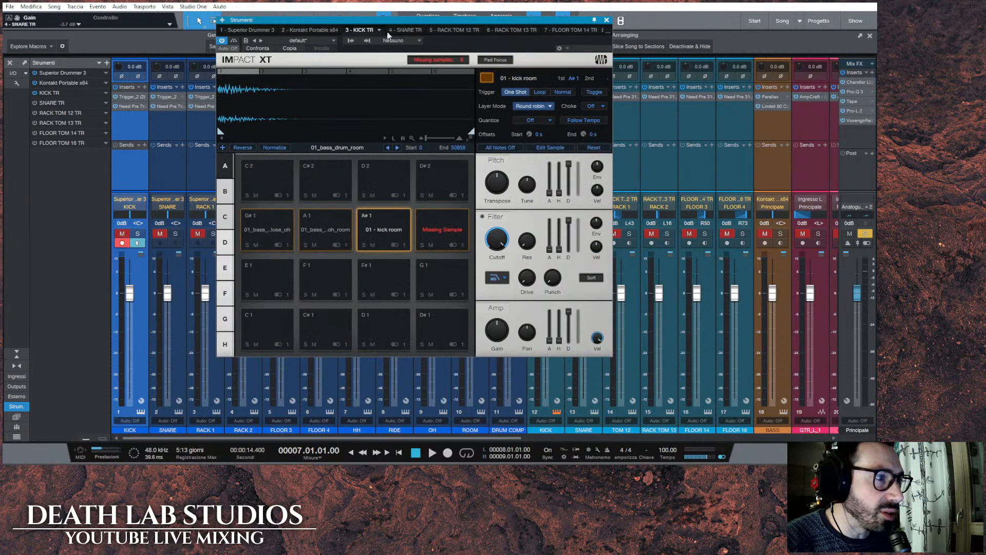
drag(344, 20, 184, 10)
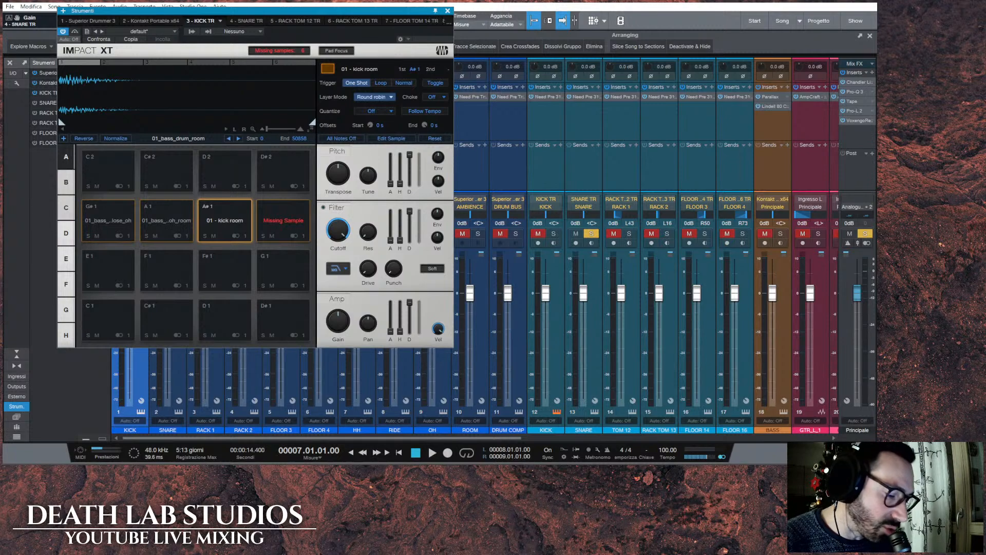
Show the SNARE TR Impact XT instrument beside the Mystic Steel Snare 6,5x14" sample folder.
key(alt+Tab)
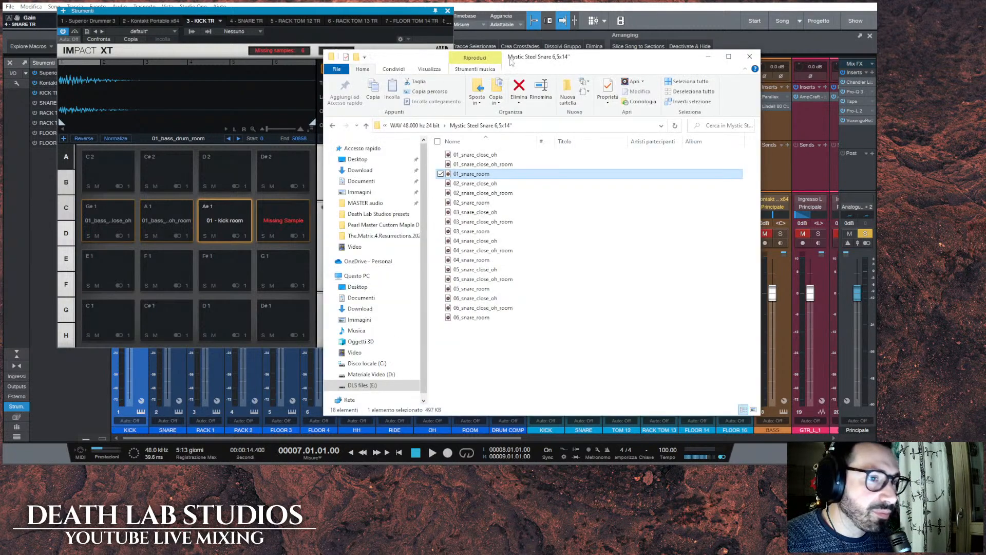
drag(592, 58, 695, 57)
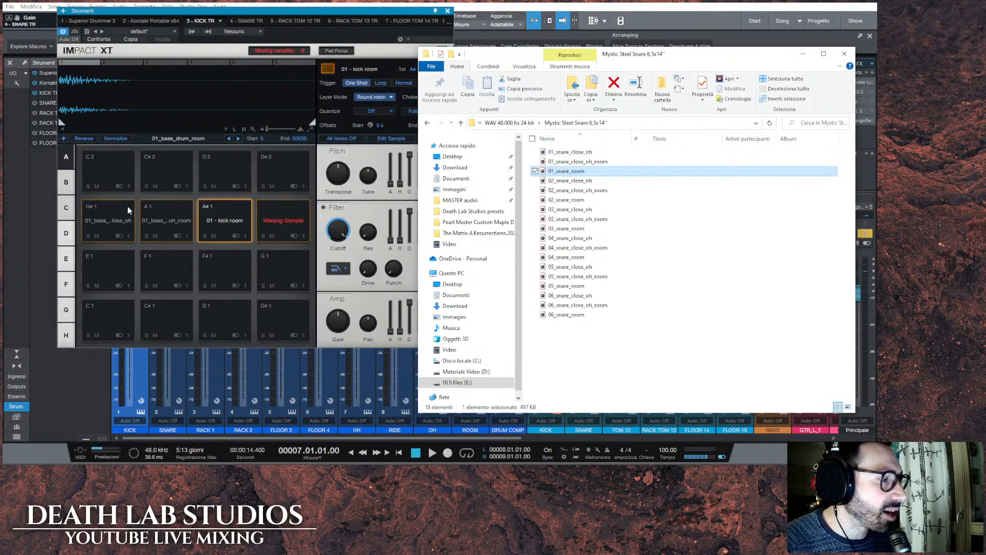
click(246, 22)
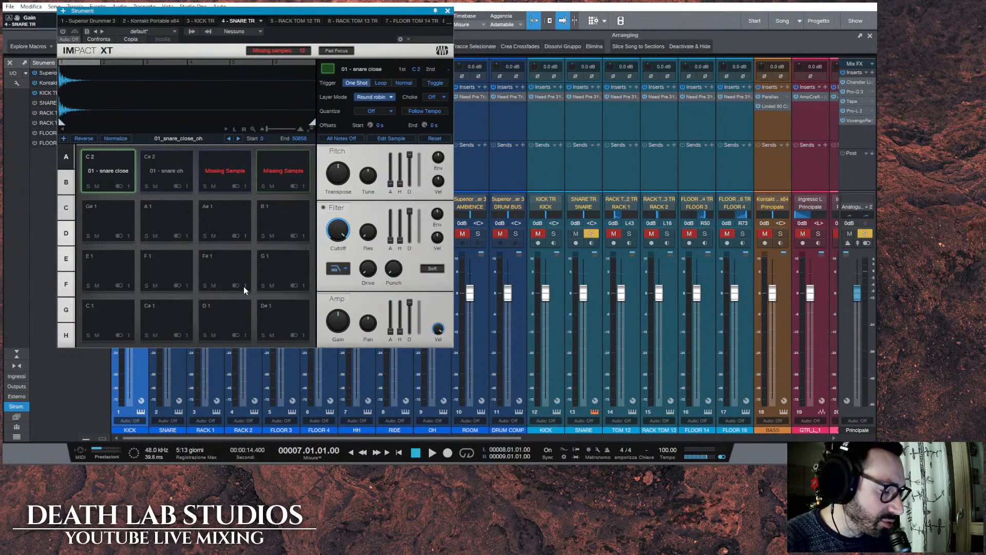
key(alt+Tab)
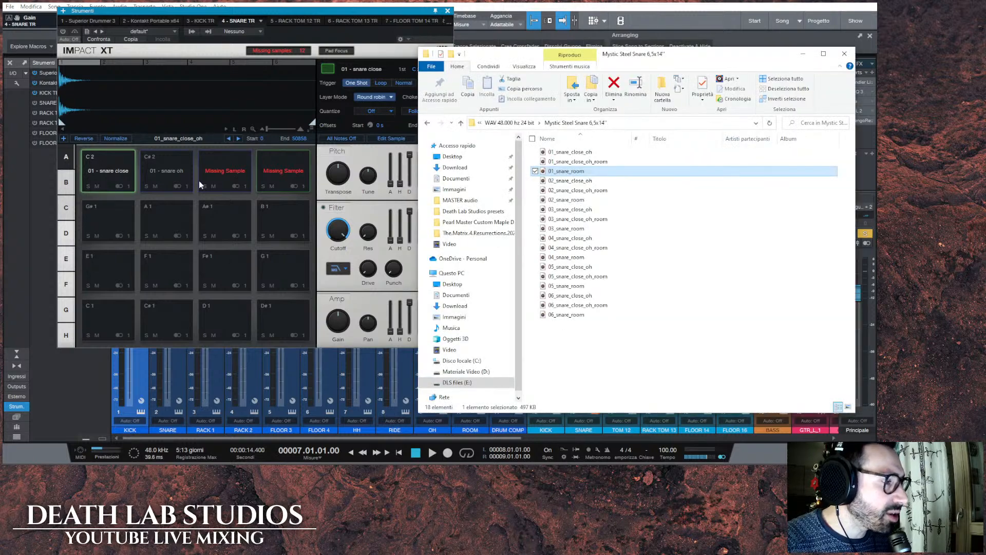
drag(320, 14, 289, 12)
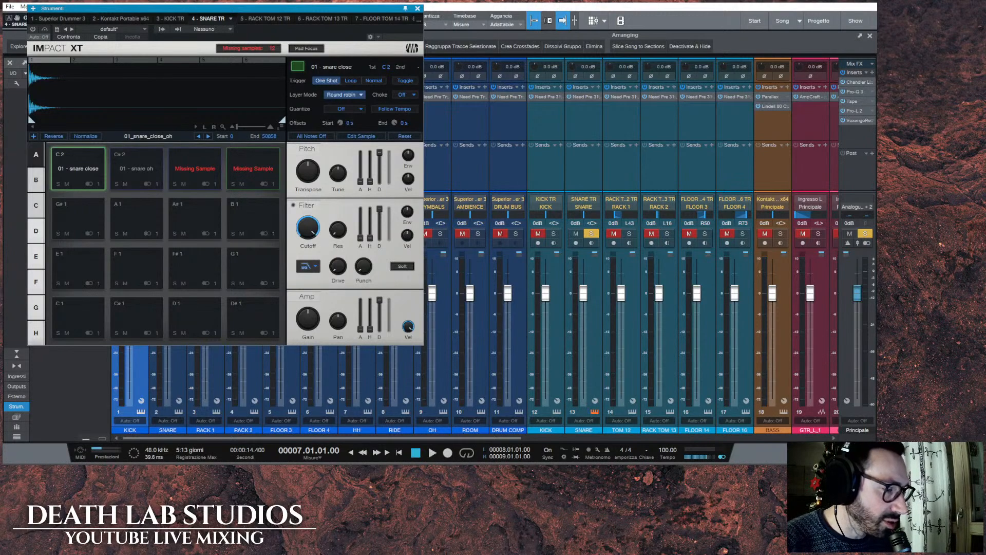
mouse_move(214, 473)
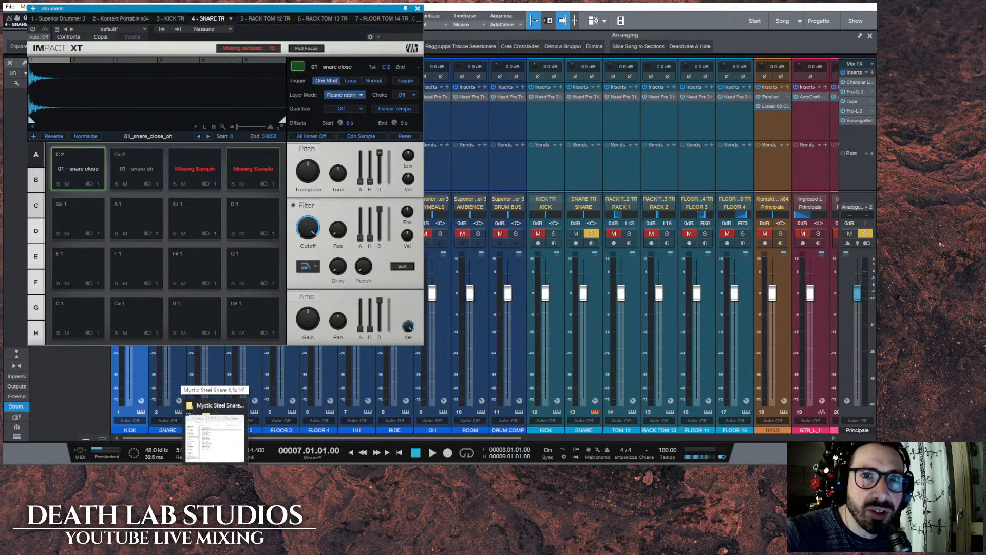
click(215, 432)
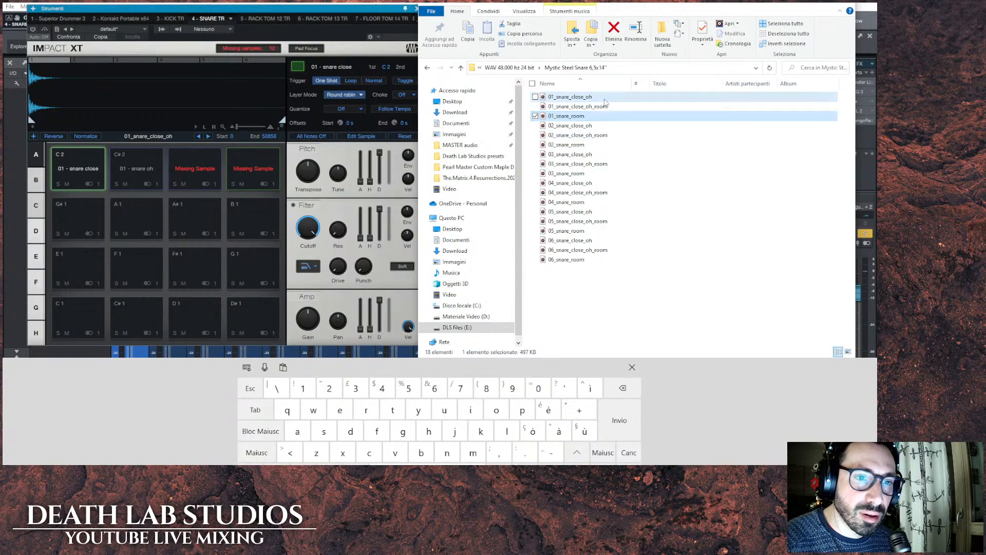
Try to load the six snare_close_oh samples, 01 to 06, together onto the C 2 pad of SNARE TR.
click(605, 101)
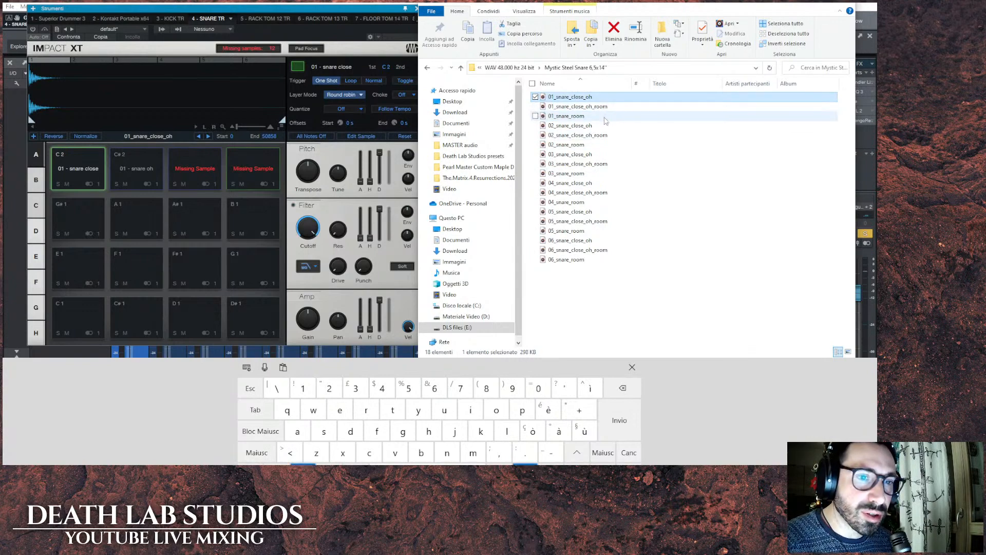
ctrl+click(599, 126)
ctrl+click(600, 155)
ctrl+click(599, 184)
ctrl+click(598, 213)
ctrl+click(594, 240)
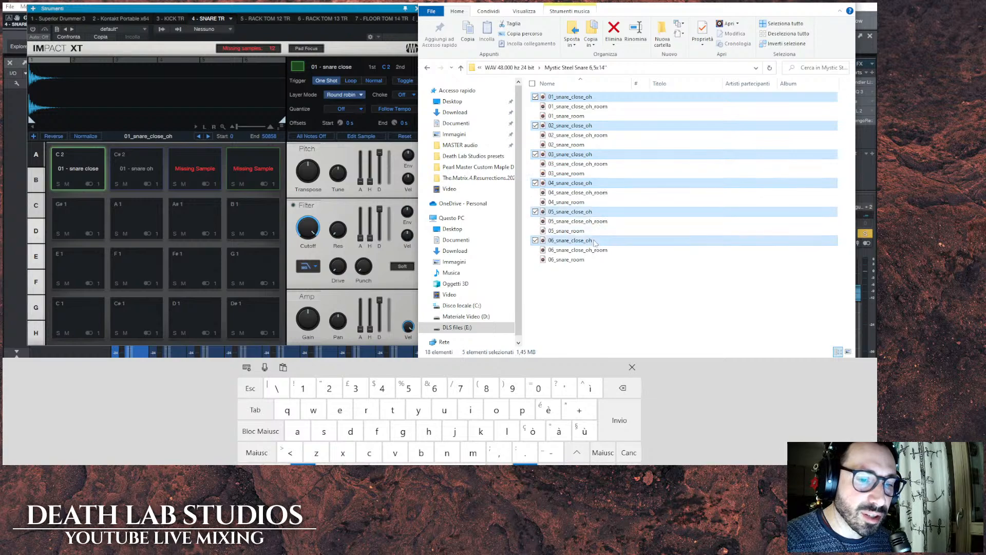
drag(595, 243, 88, 165)
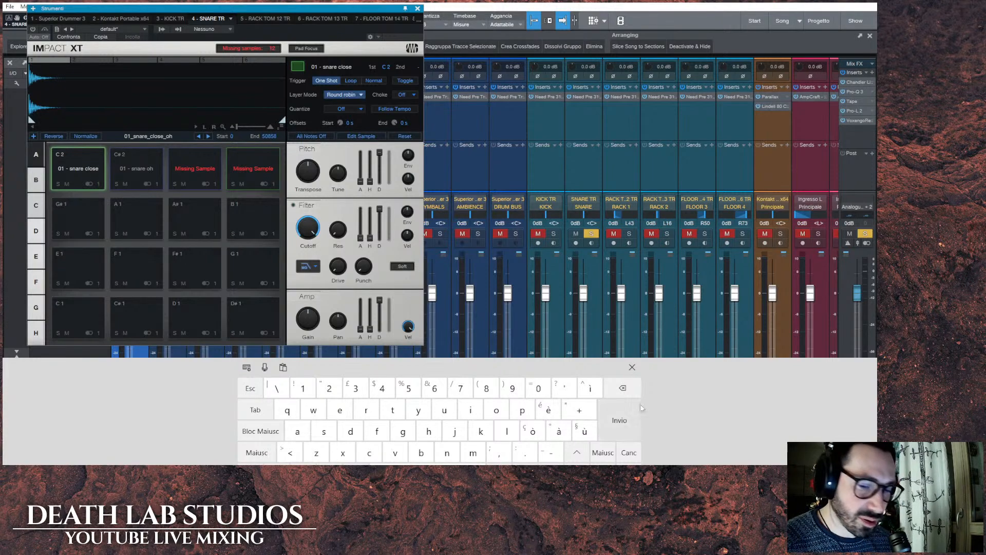
Load the six snare_room samples, 01 to 06, together onto the C# 2 pad of SNARE TR and close the sample folder.
click(632, 368)
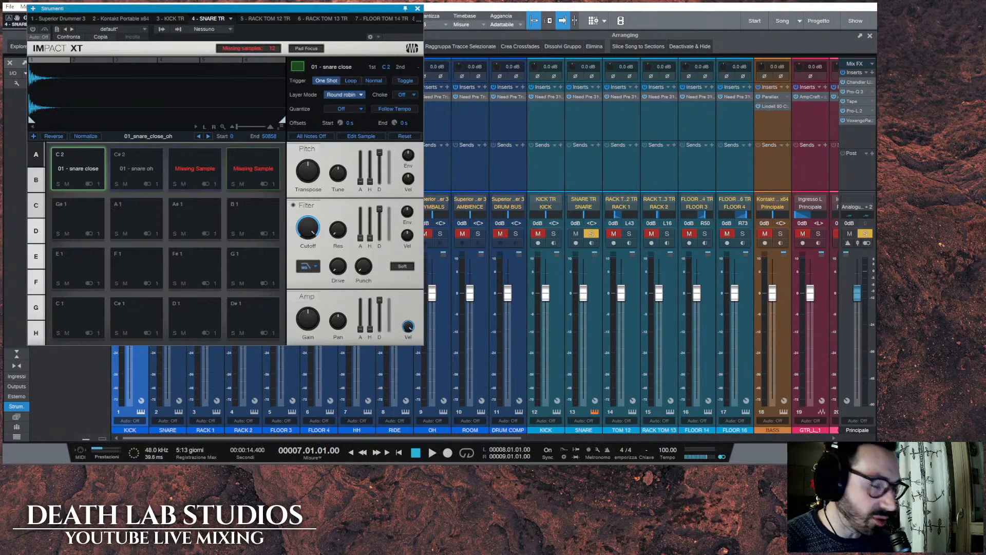
key(alt+Tab)
click(609, 173)
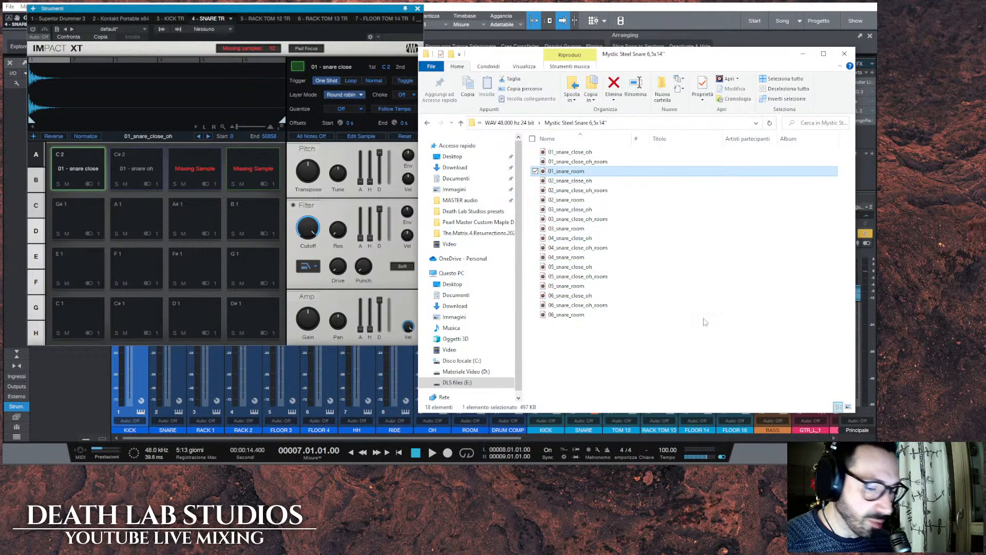
click(801, 484)
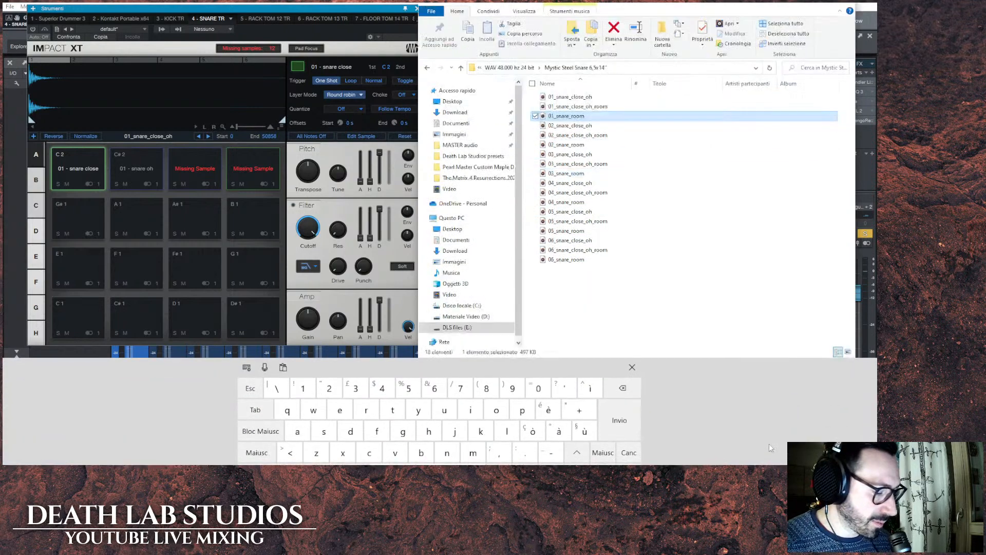
ctrl+click(599, 146)
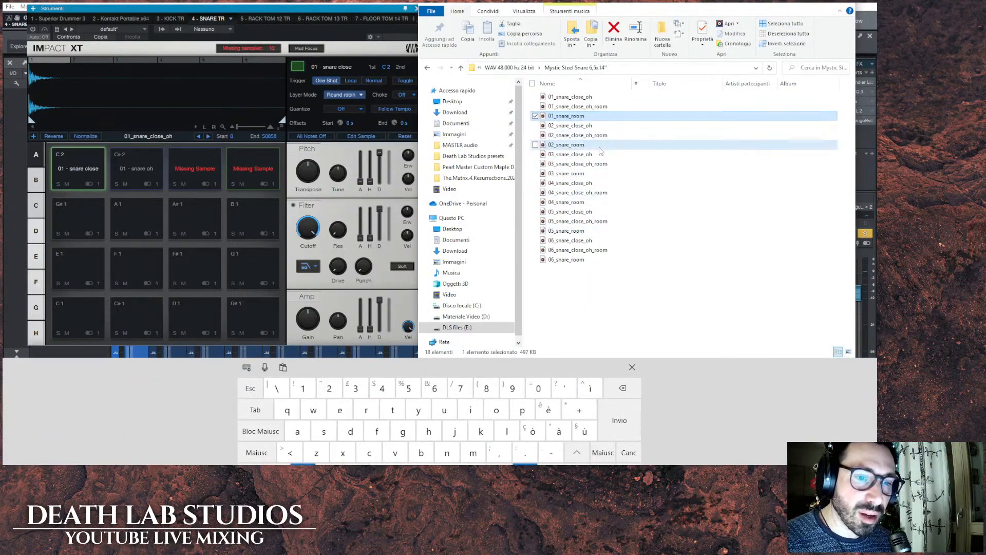
ctrl+click(596, 173)
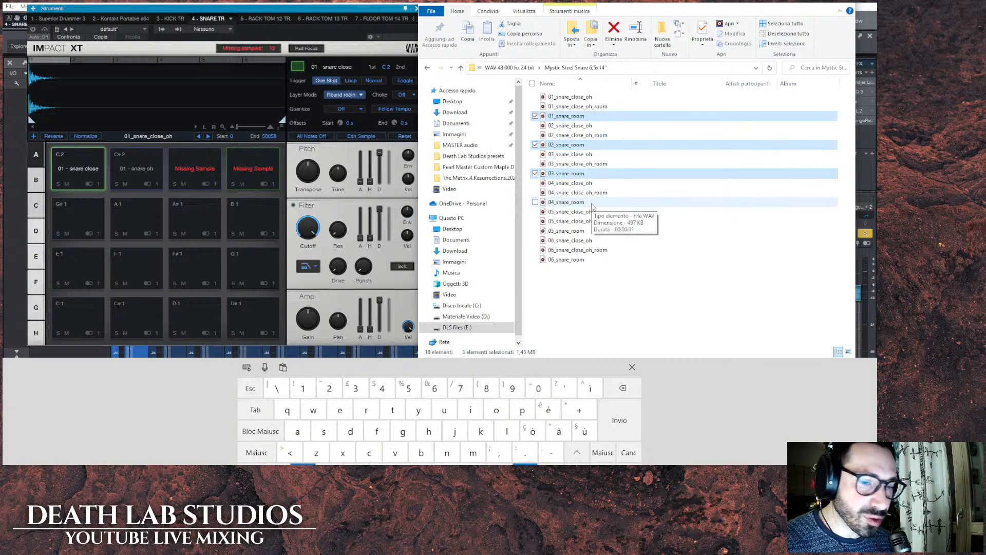
ctrl+click(591, 231)
ctrl+click(592, 260)
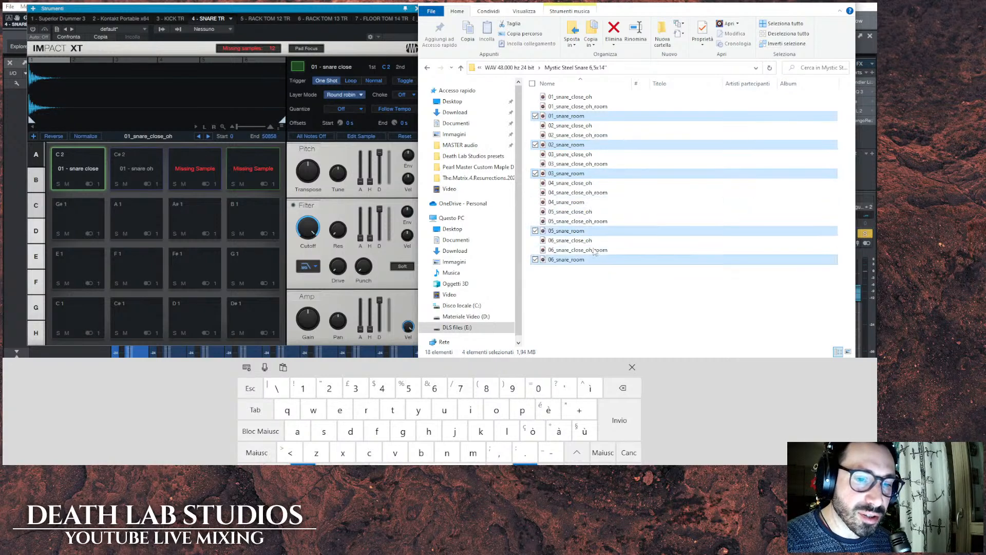
ctrl+click(593, 203)
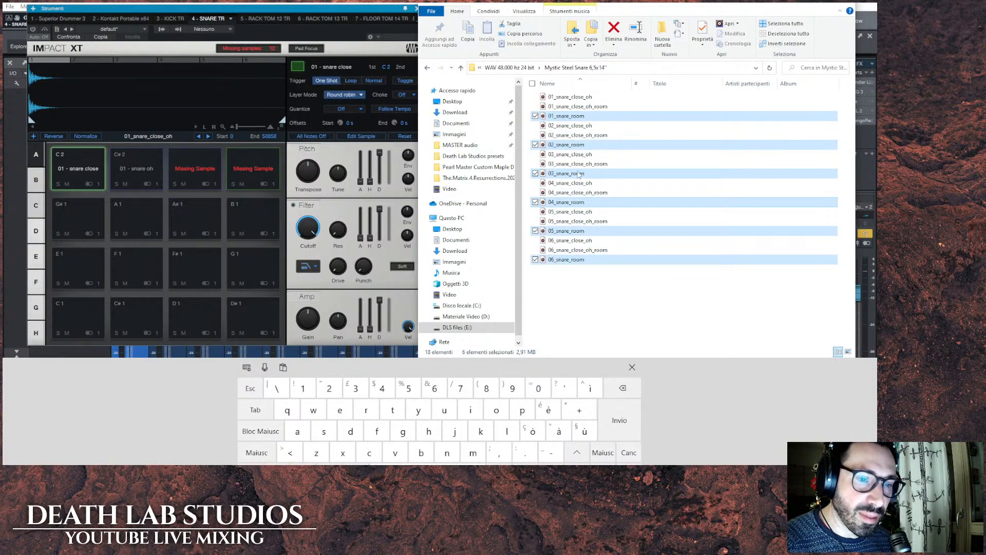
drag(580, 117, 153, 172)
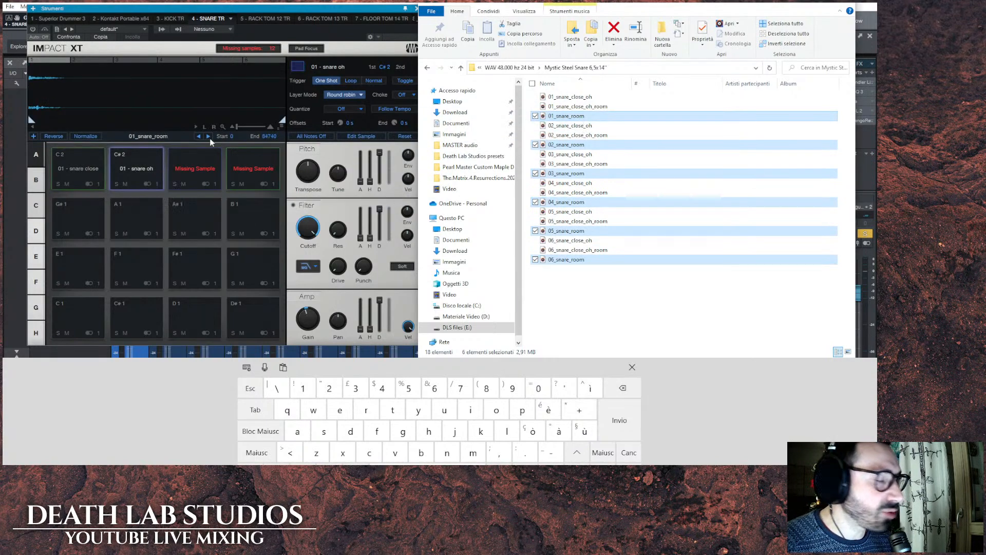
click(844, 7)
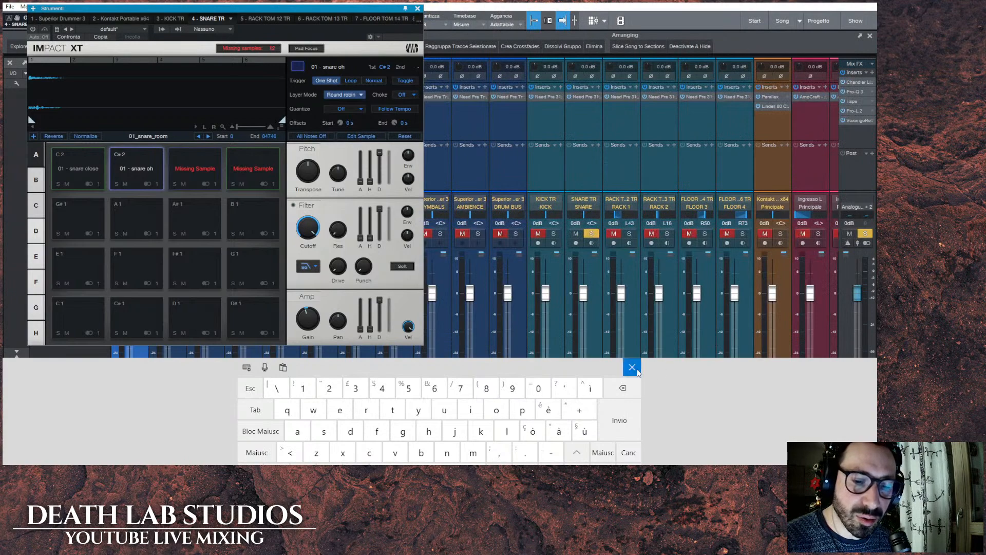
click(632, 367)
Compare the C 2 close snare pad with the C# 2 room pad by selecting them alternately in SNARE TR.
drag(357, 10, 656, 30)
click(393, 188)
click(427, 187)
click(384, 190)
click(439, 188)
click(389, 189)
click(429, 188)
click(387, 188)
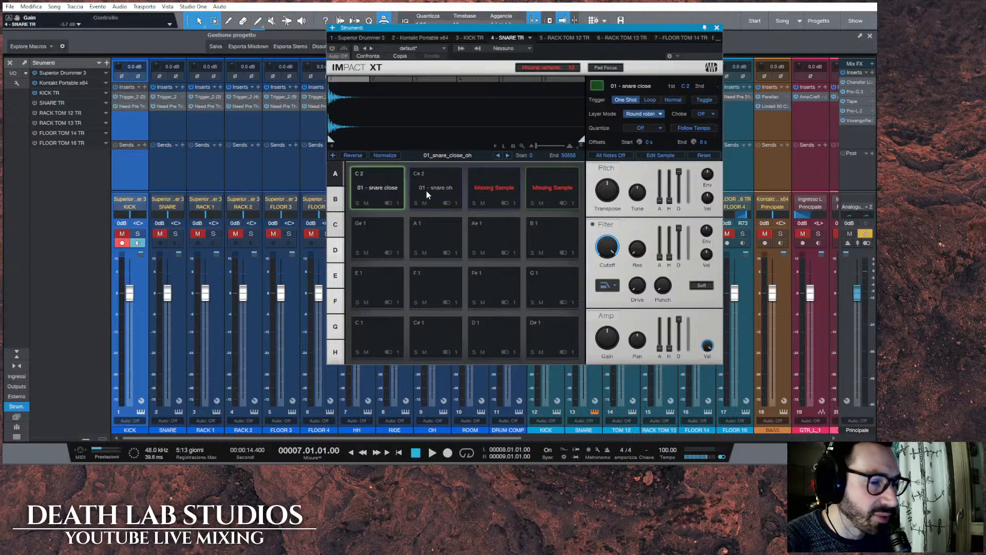
drag(469, 30, 241, 77)
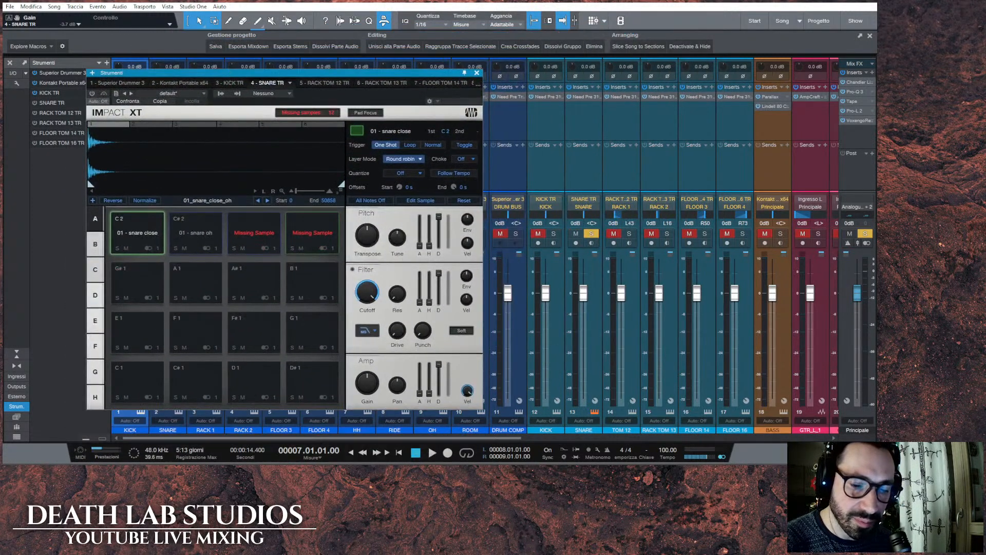
Clear the active solo and solo the SNARE TR console channel again.
click(865, 234)
click(591, 234)
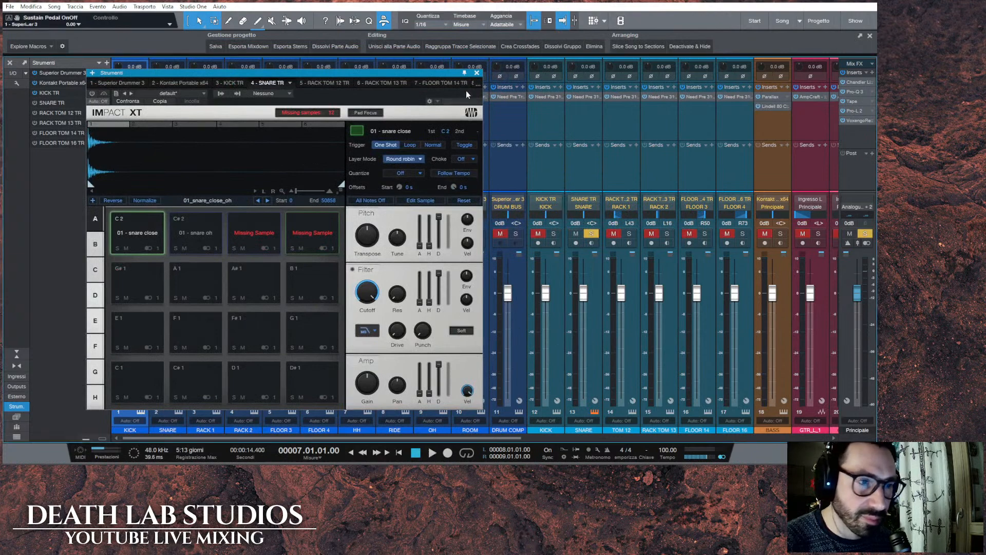
drag(447, 75, 619, 46)
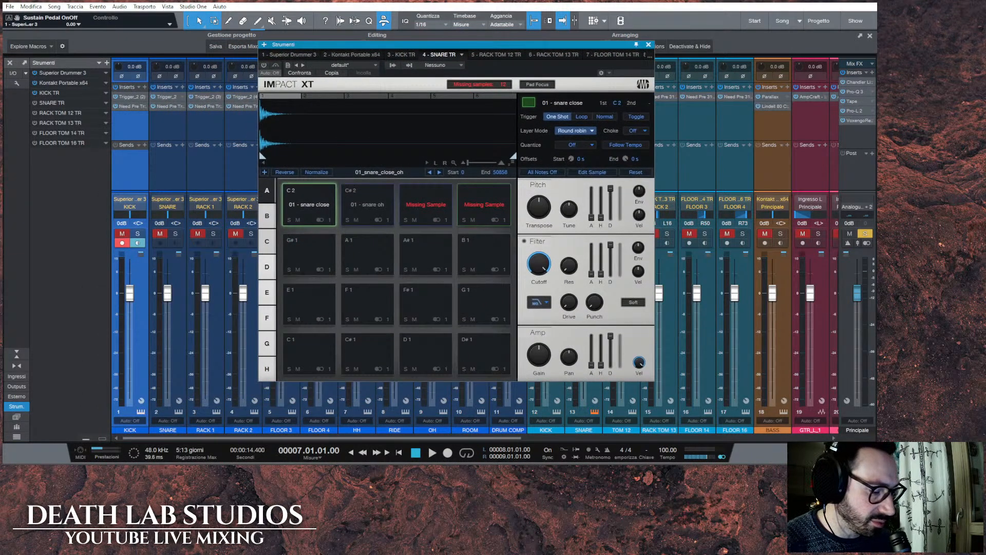
Switch to OBS to check the DAW and Mic audio meters, and return to the song.
mouse_move(395, 477)
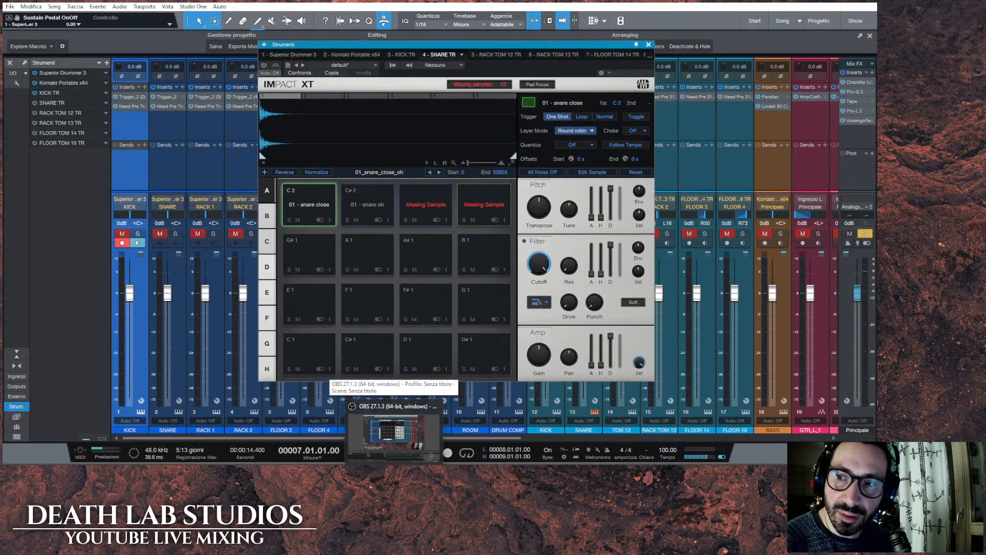
click(395, 436)
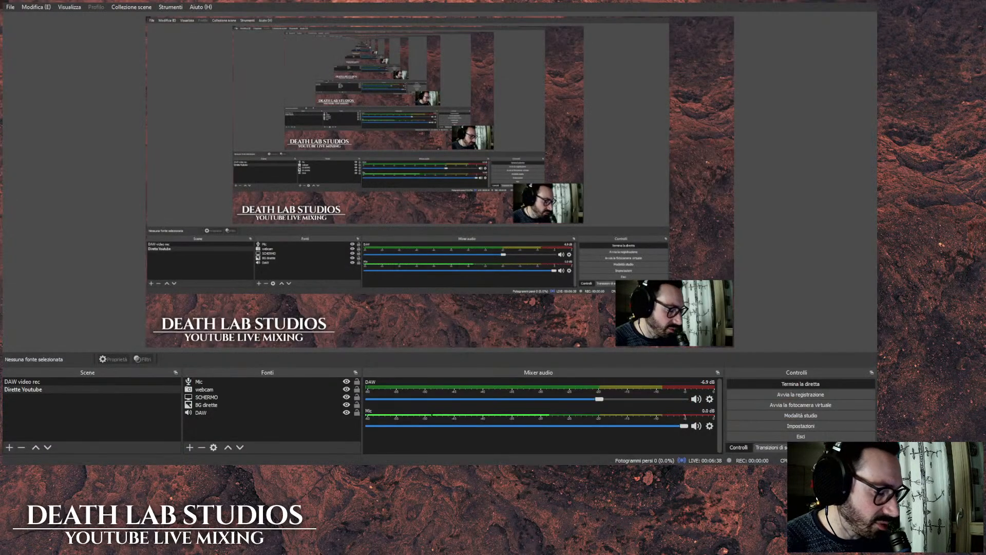
key(alt+Tab)
key(alt+Tab)
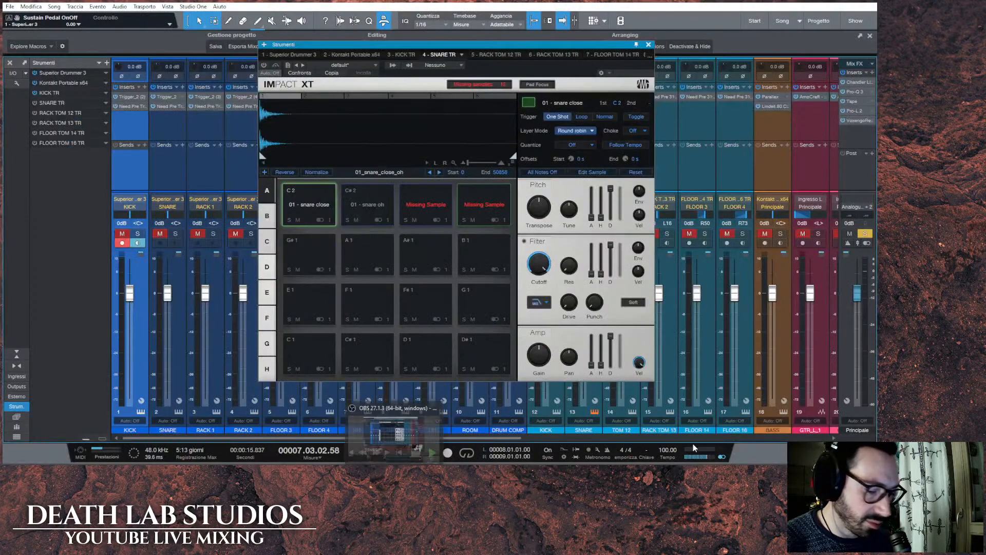
Play the soloed snare from just before bar 5 of the arrangement and return to the mixer console.
key(F3)
click(239, 63)
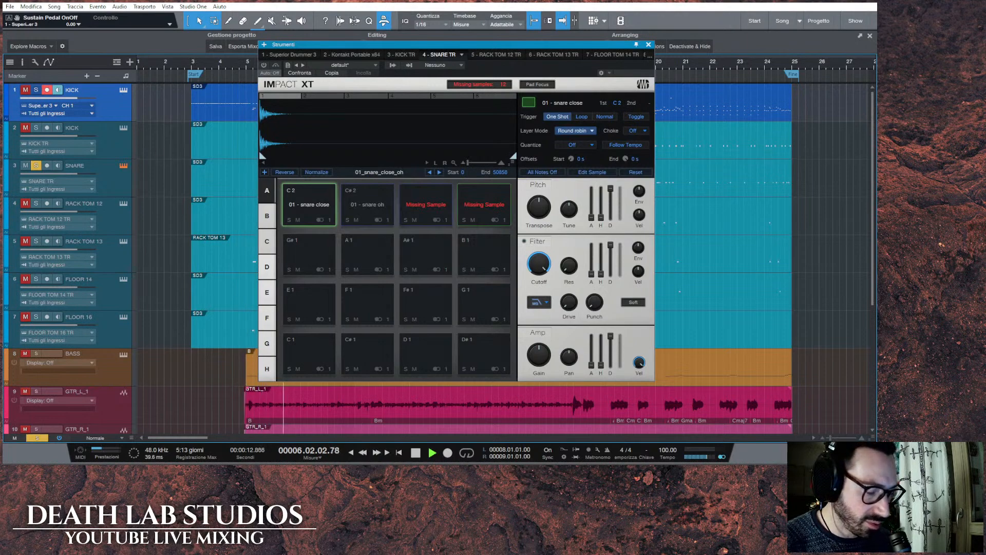
key(F3)
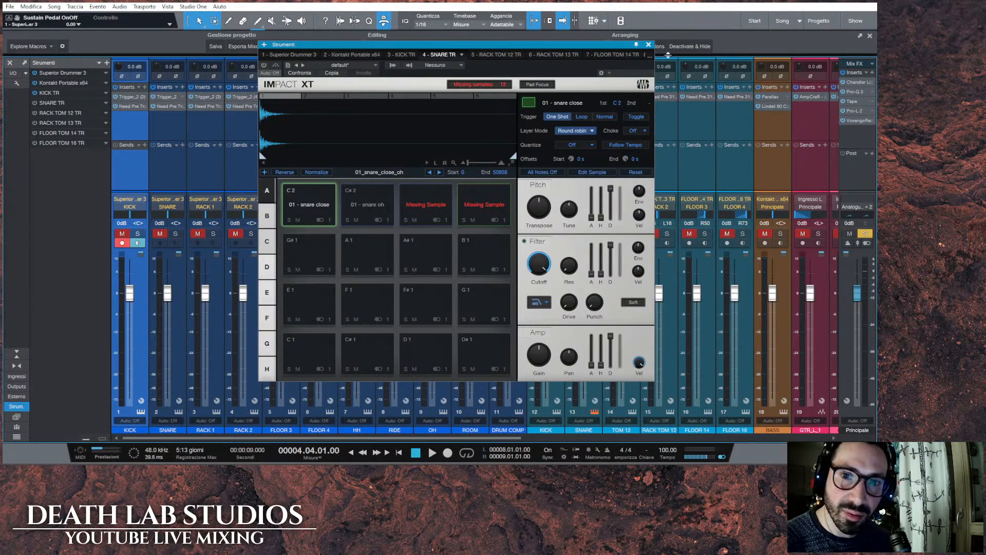
Play the song with the solo cleared to hear the mix, and solo the SNARE TR channel again during playback.
drag(615, 47, 727, 54)
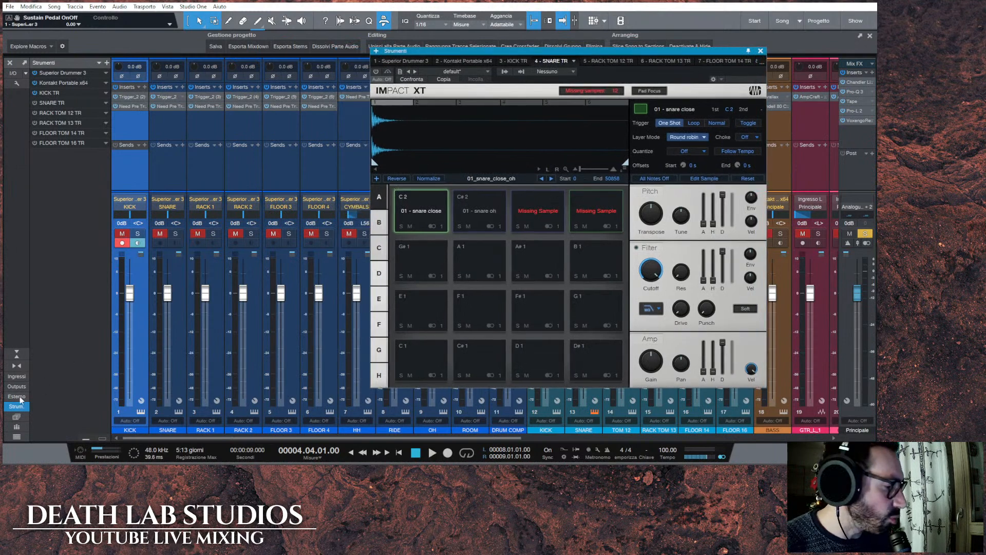
click(15, 409)
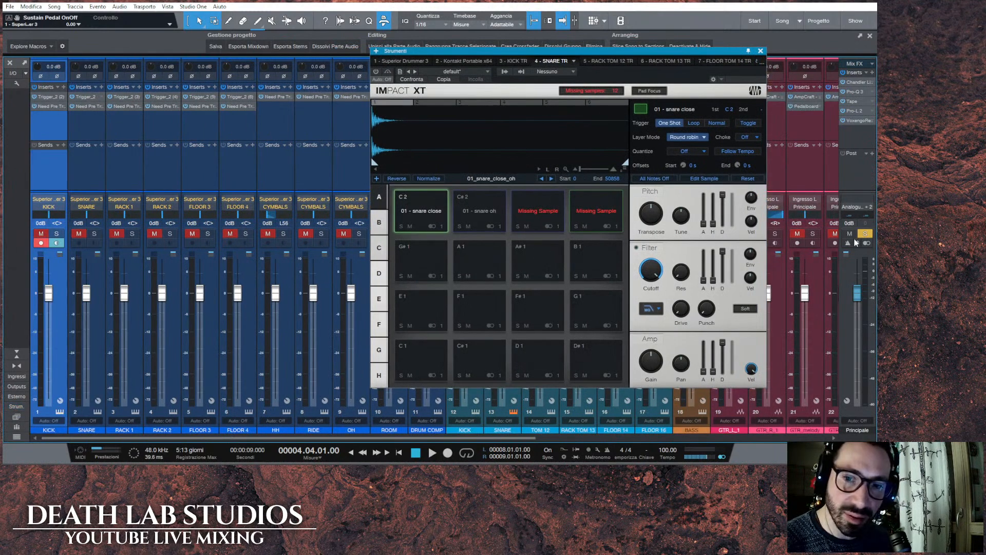
click(866, 234)
click(432, 452)
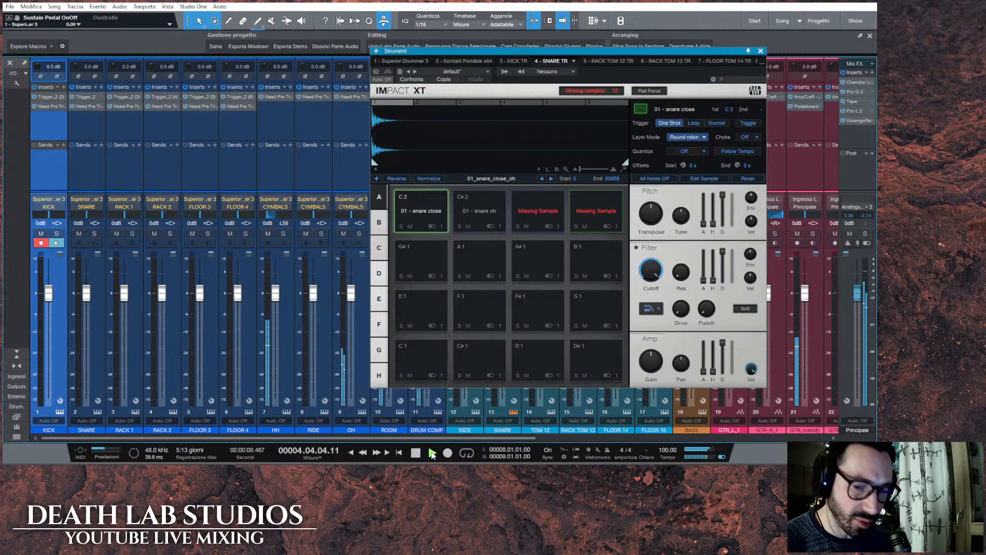
drag(681, 51, 339, 34)
click(512, 234)
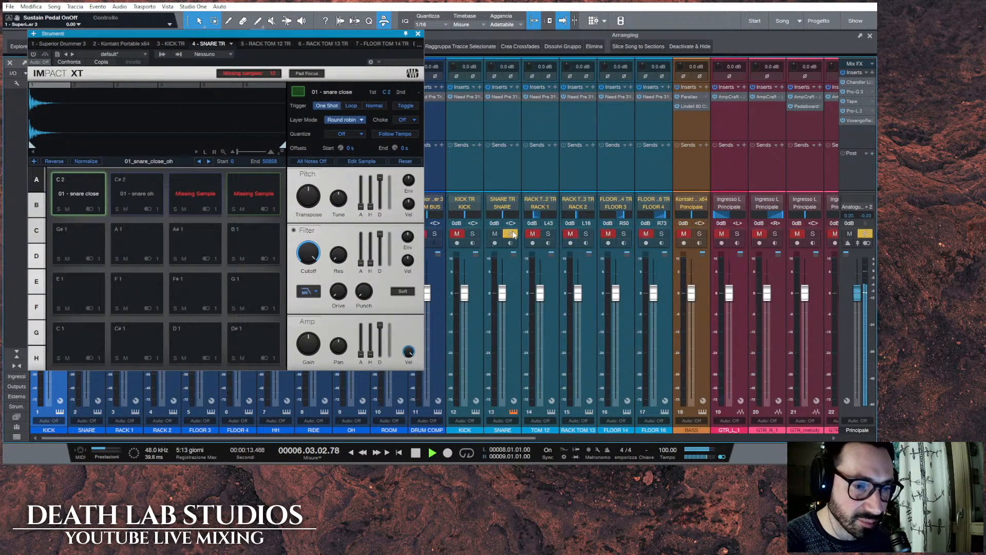
Follow the soloed snare playback in the arrangement, and return to the console with the instrument list shown.
drag(377, 47, 428, 47)
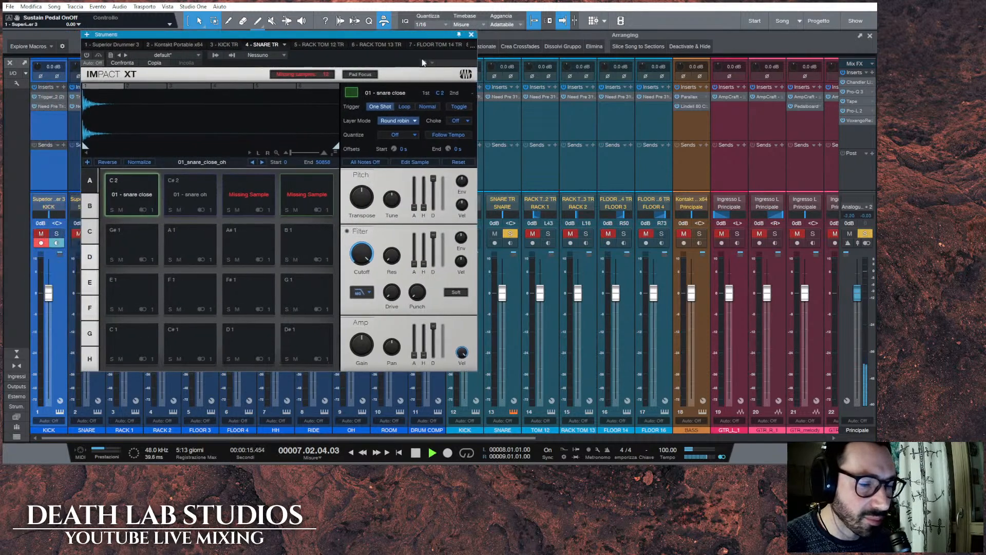
key(F3)
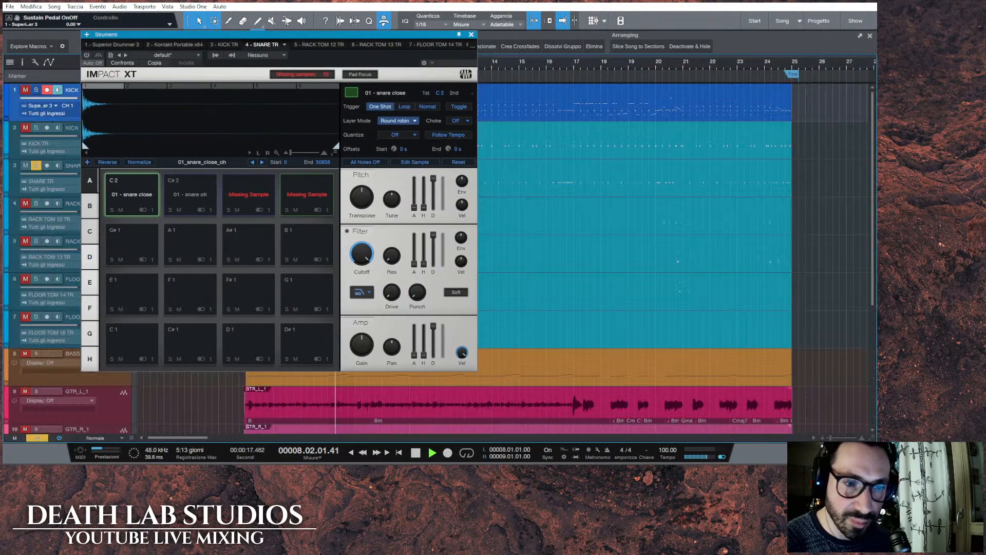
drag(437, 37, 621, 31)
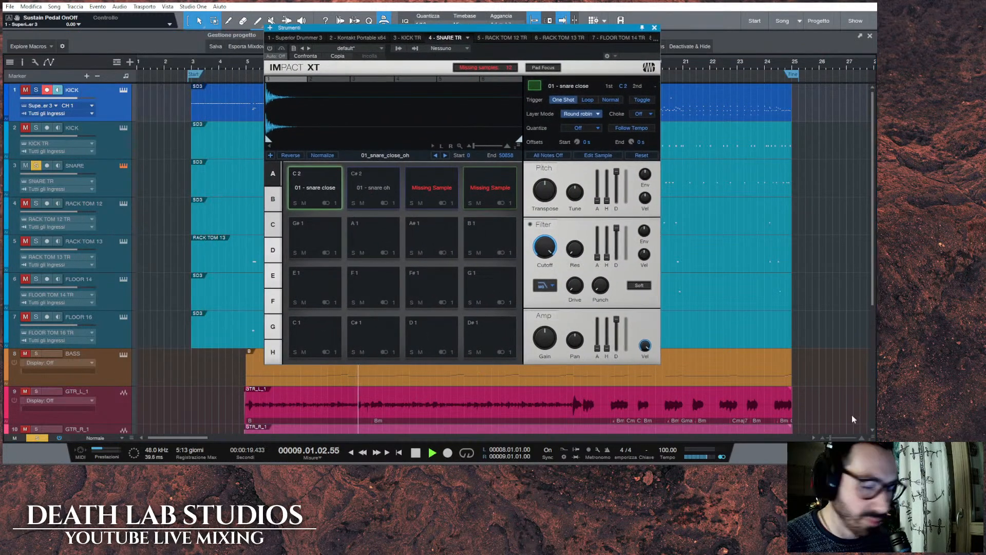
key(F3)
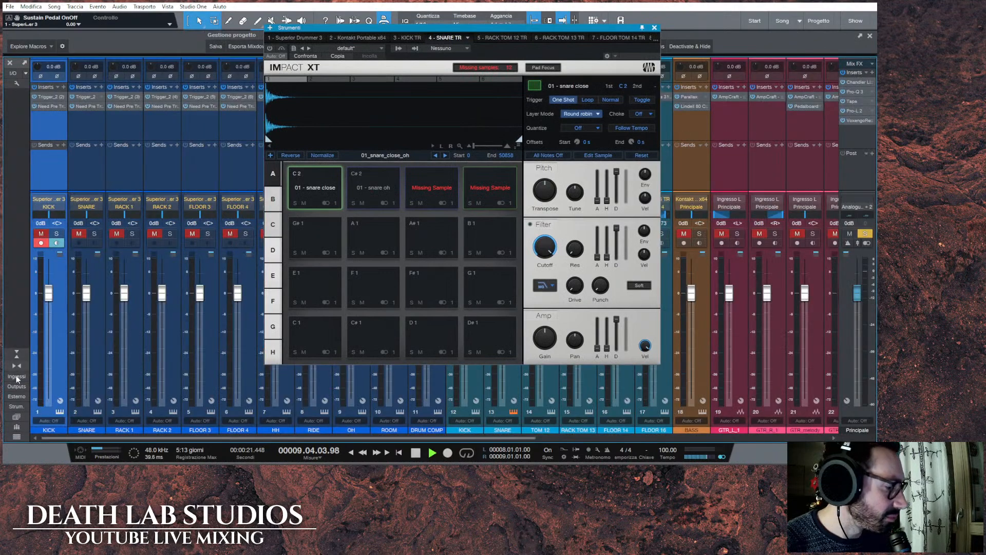
click(25, 406)
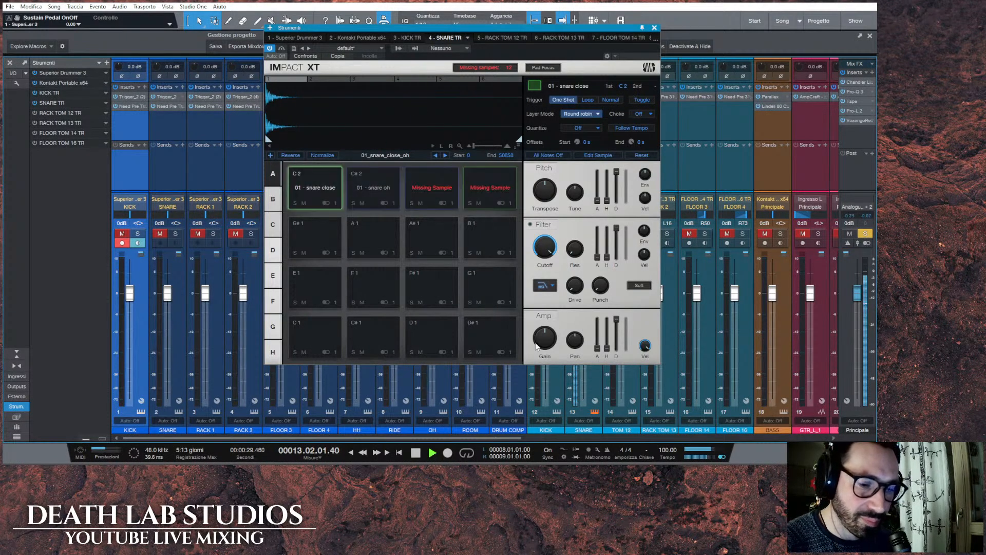
Set the C# 2 room pad's amp gain to -4.6 dB while the snare plays, and stop playback.
click(375, 188)
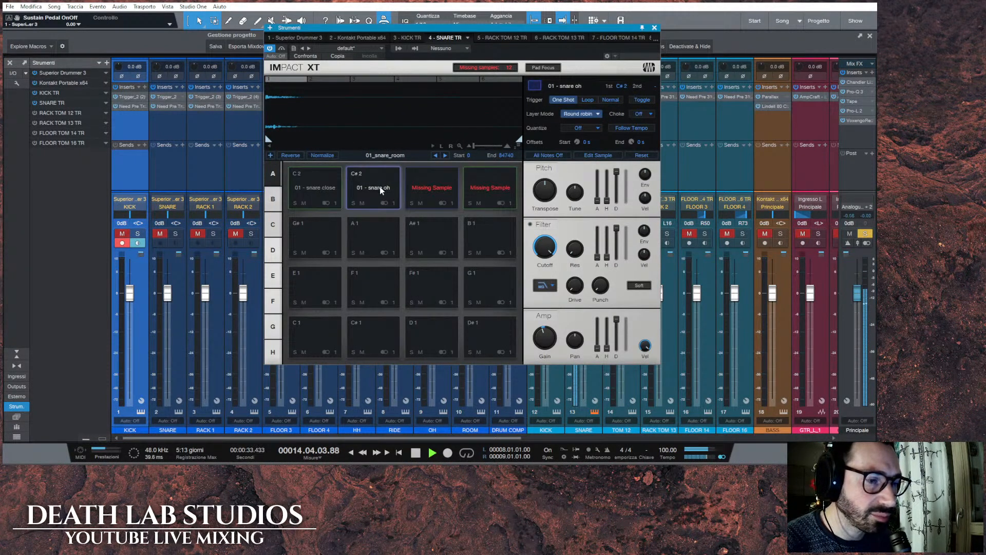
mouse_move(546, 338)
mouse_down()
mouse_move(548, 381)
mouse_move(550, 310)
mouse_move(545, 363)
mouse_move(551, 344)
mouse_up()
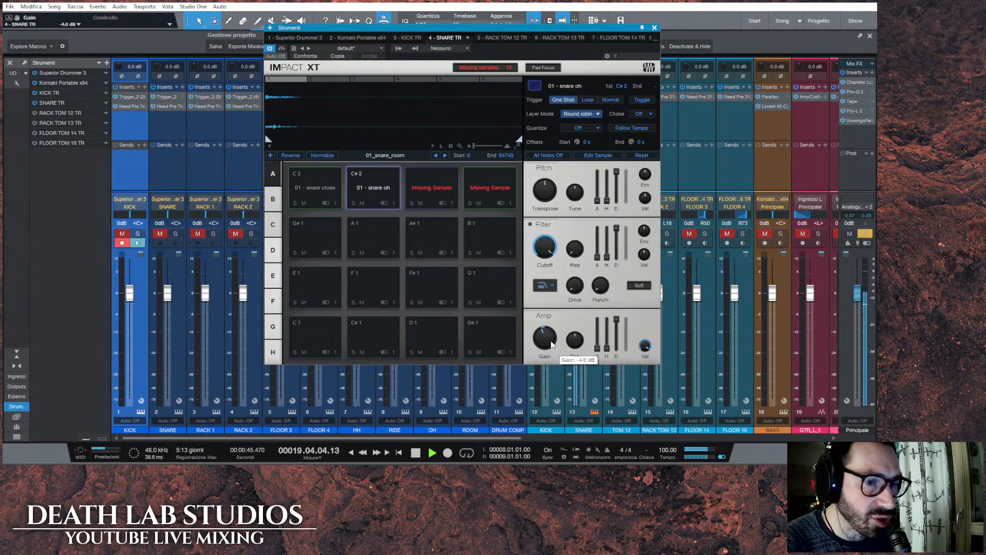
mouse_move(544, 337)
mouse_down()
mouse_move(537, 380)
mouse_move(551, 342)
mouse_up()
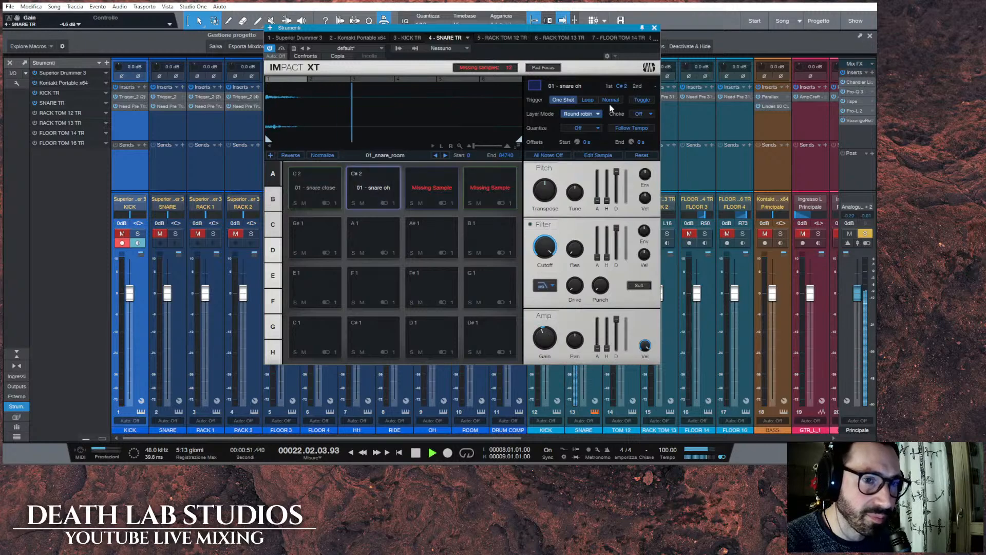
click(418, 450)
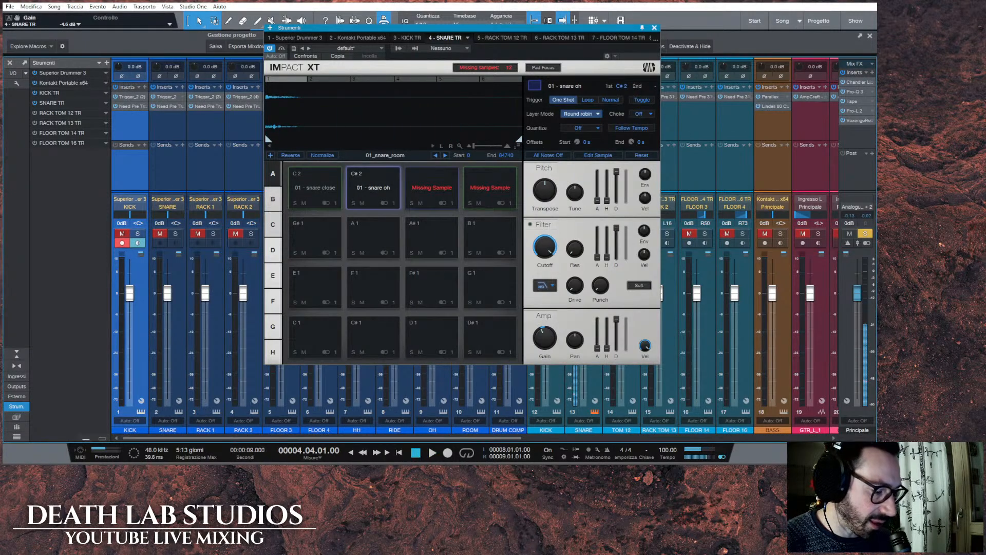
Browse the DLS files (E:) drive to the WAV 48.000 hz 24 bit folder of the Pearl Master Custom Maple library.
key(super+e)
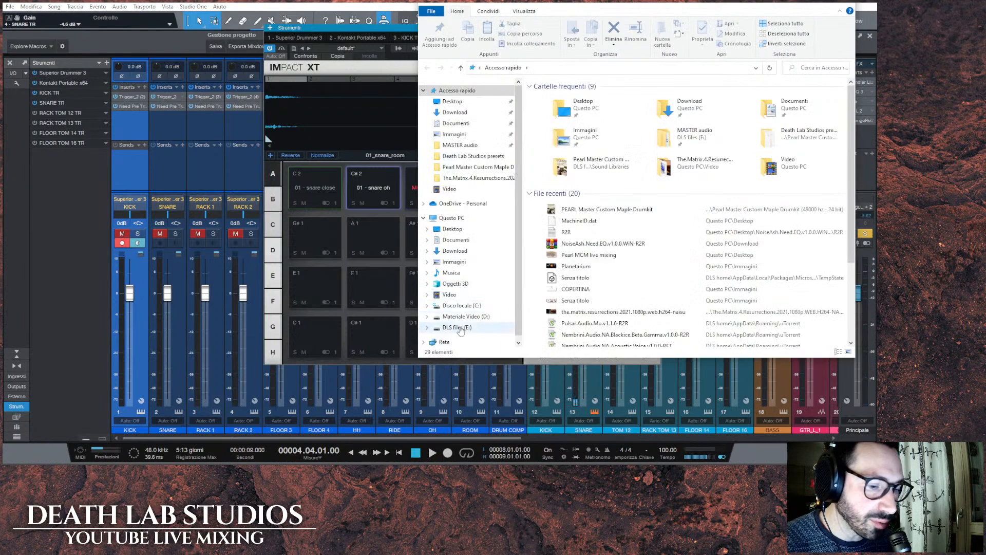
click(457, 328)
double_click(580, 174)
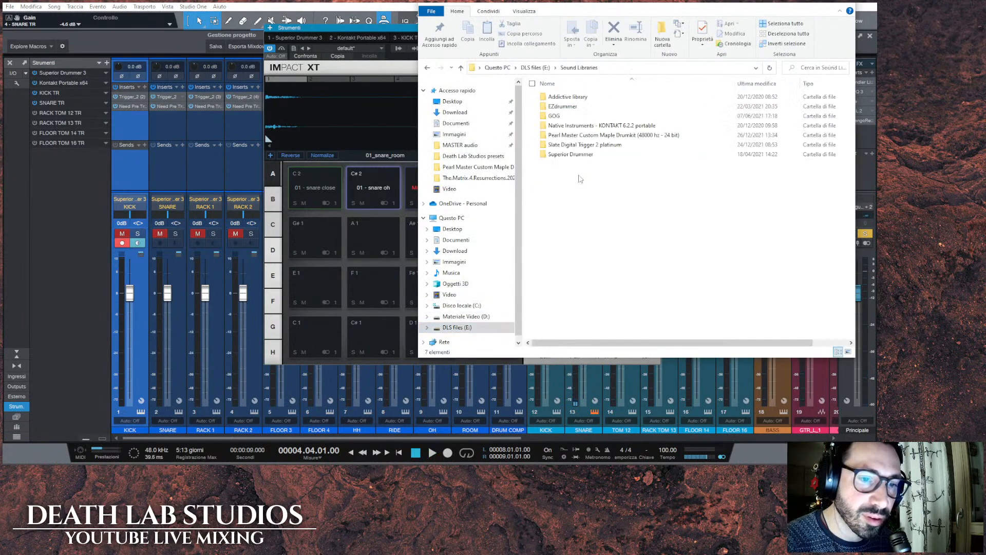
double_click(591, 135)
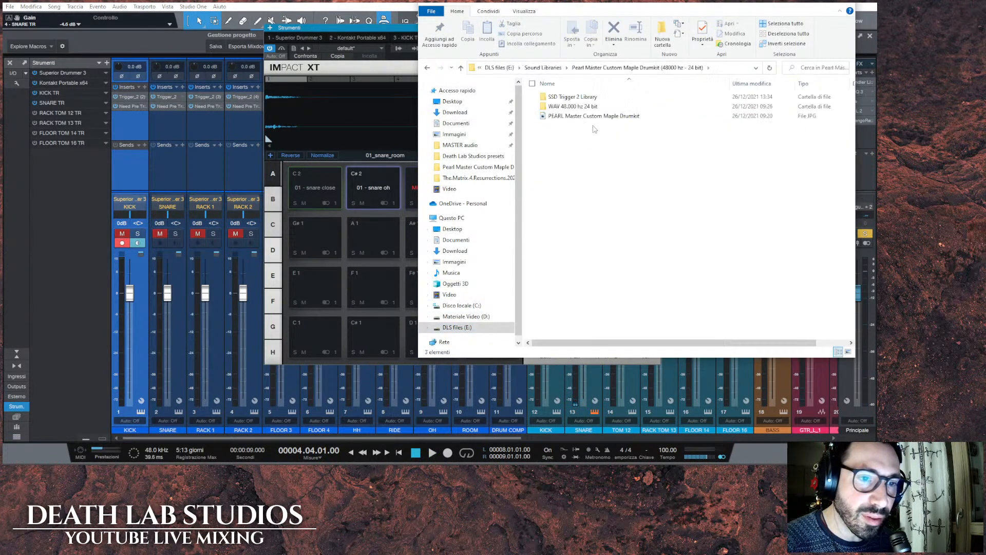
double_click(590, 106)
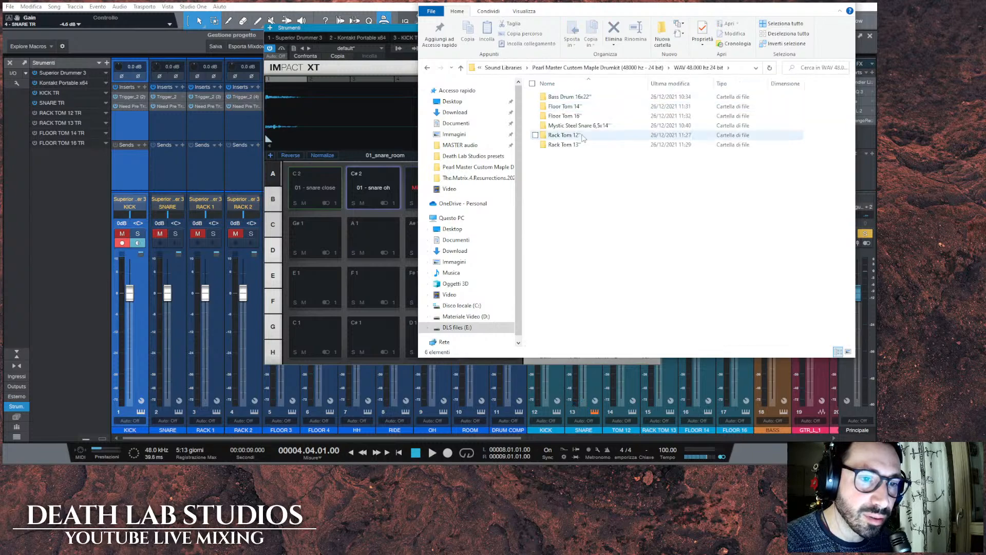
Open the Mystic Steel Snare 6,5x14'' folder and load the six snare_close_oh samples, 01 to 06, onto the C 2 pad.
double_click(586, 126)
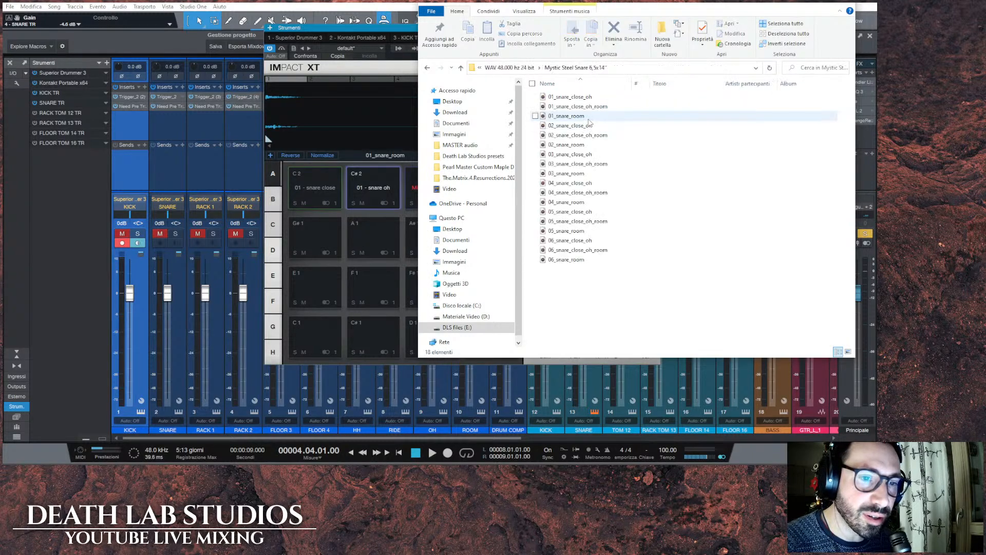
click(609, 117)
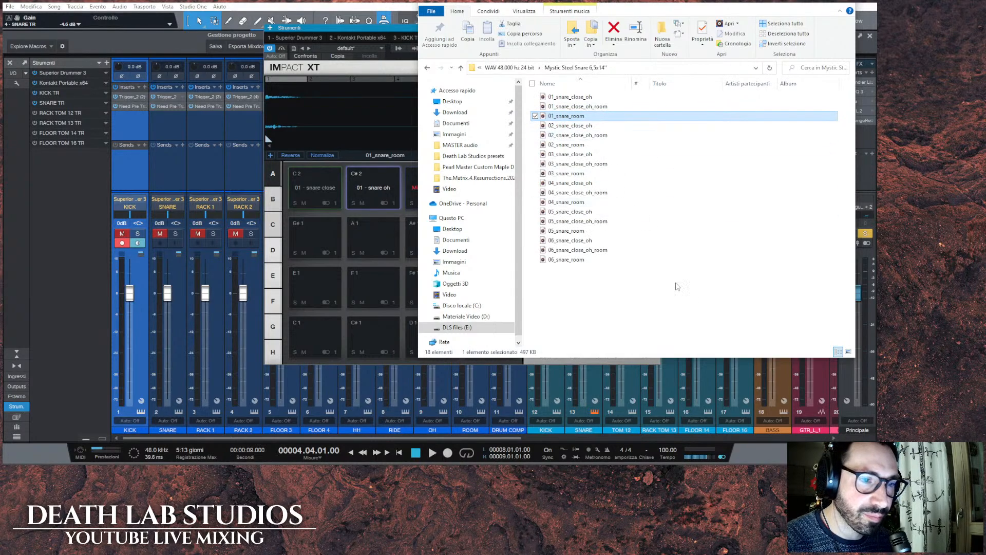
click(571, 98)
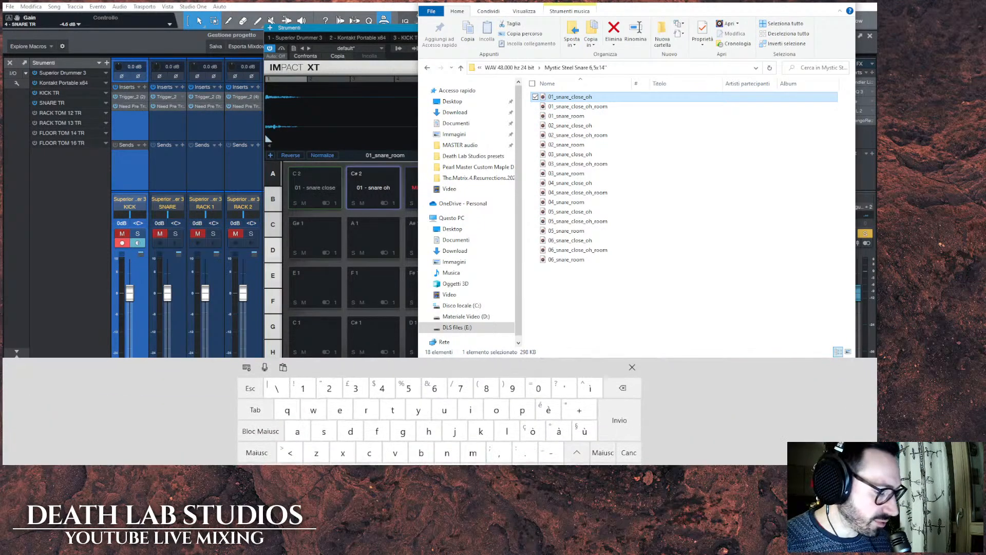
ctrl+click(591, 126)
ctrl+click(591, 155)
ctrl+click(593, 183)
ctrl+click(596, 212)
ctrl+click(600, 240)
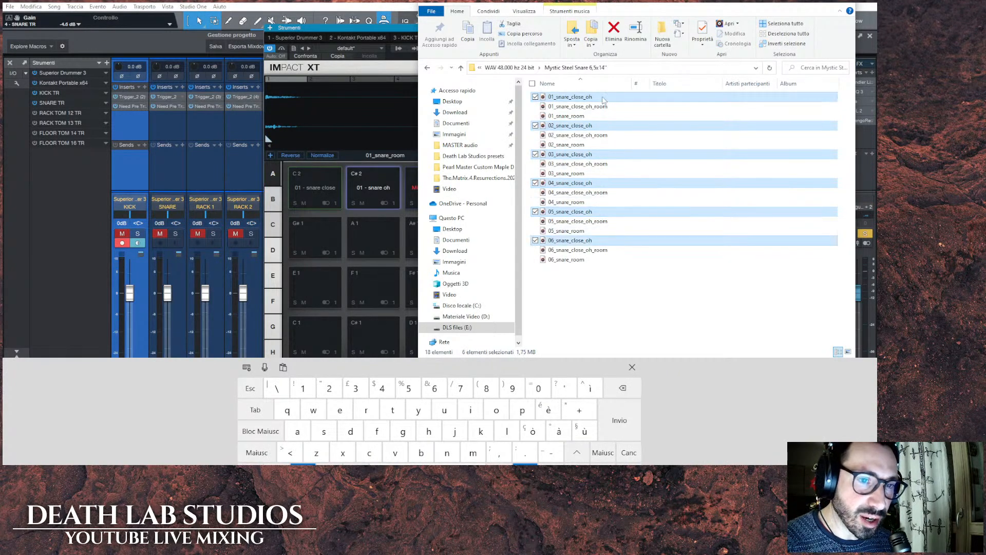
drag(603, 102, 308, 184)
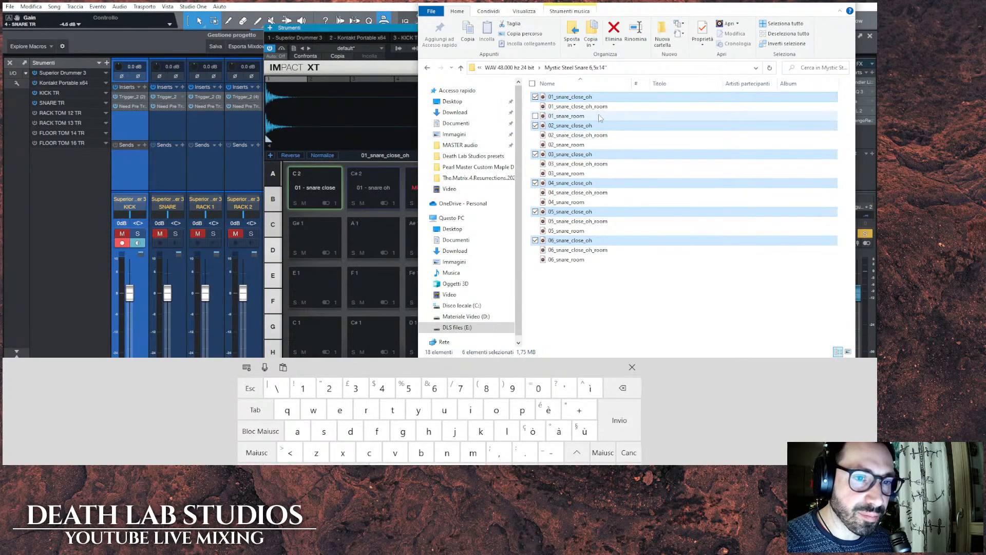
Load the six snare_room samples, 01 to 06, onto the C# 2 pad and return to the full view without the on-screen keyboard.
click(590, 116)
ctrl+click(602, 146)
ctrl+click(602, 175)
ctrl+click(607, 203)
ctrl+click(612, 231)
ctrl+click(592, 260)
drag(592, 260, 365, 190)
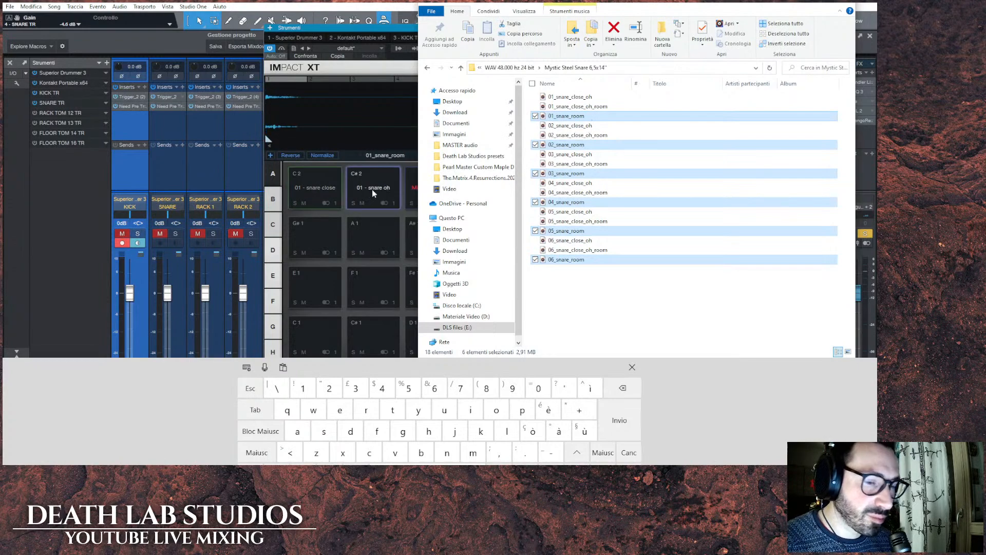
click(632, 367)
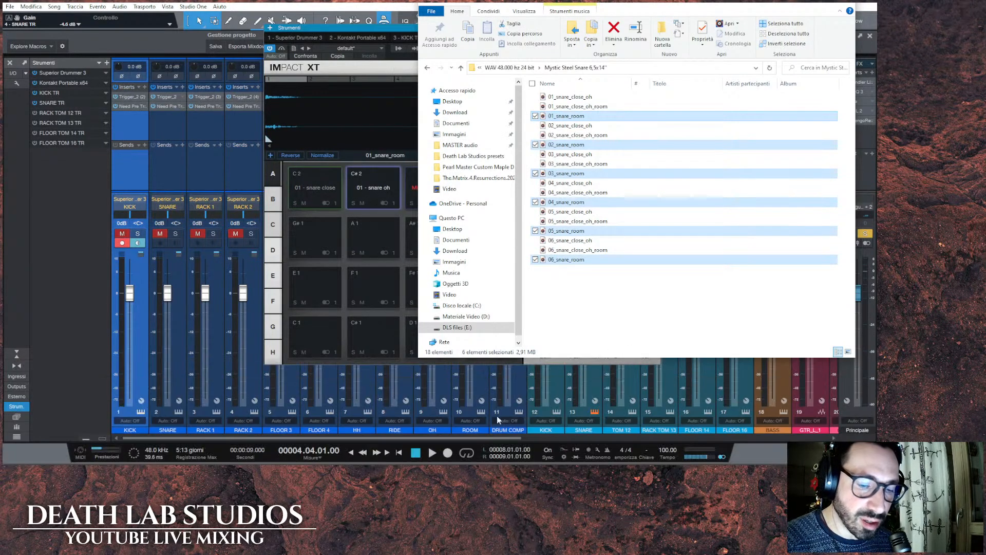
Play the soloed snare with the arrangement shown, set the C# 2 pad's amp gain to -4.3 dB, and stop playback.
click(433, 452)
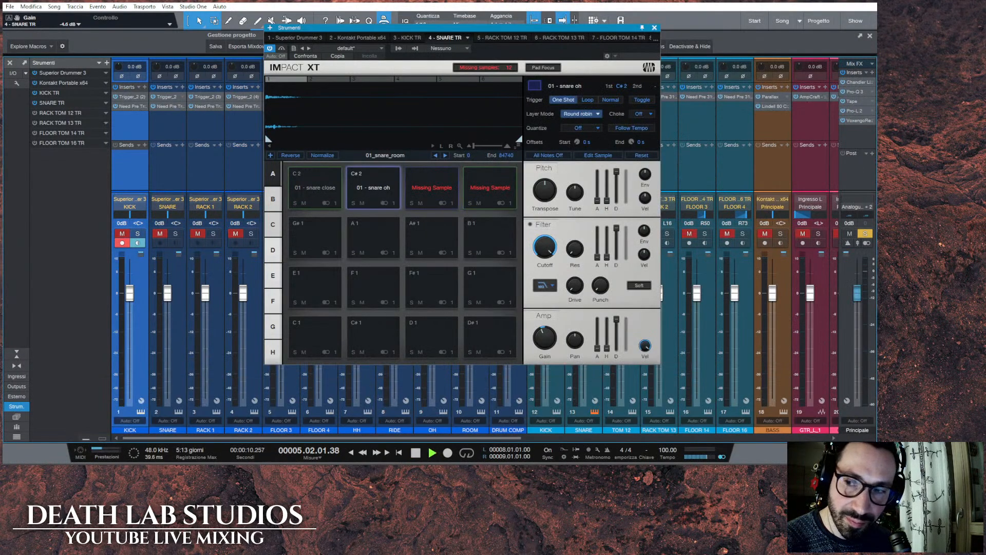
key(F3)
mouse_move(328, 34)
mouse_down()
mouse_move(477, 62)
mouse_move(342, 25)
mouse_up()
click(363, 63)
mouse_move(546, 334)
mouse_down()
mouse_move(544, 287)
mouse_move(538, 366)
mouse_move(550, 327)
mouse_move(552, 339)
mouse_up()
click(418, 452)
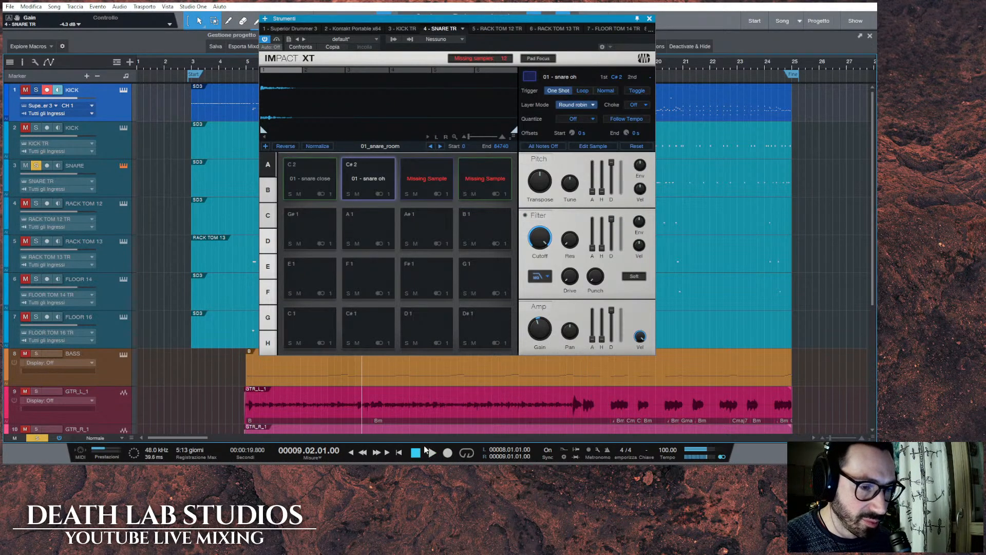
Clear the samples from the C# 2 and C 2 pads.
right_click(375, 182)
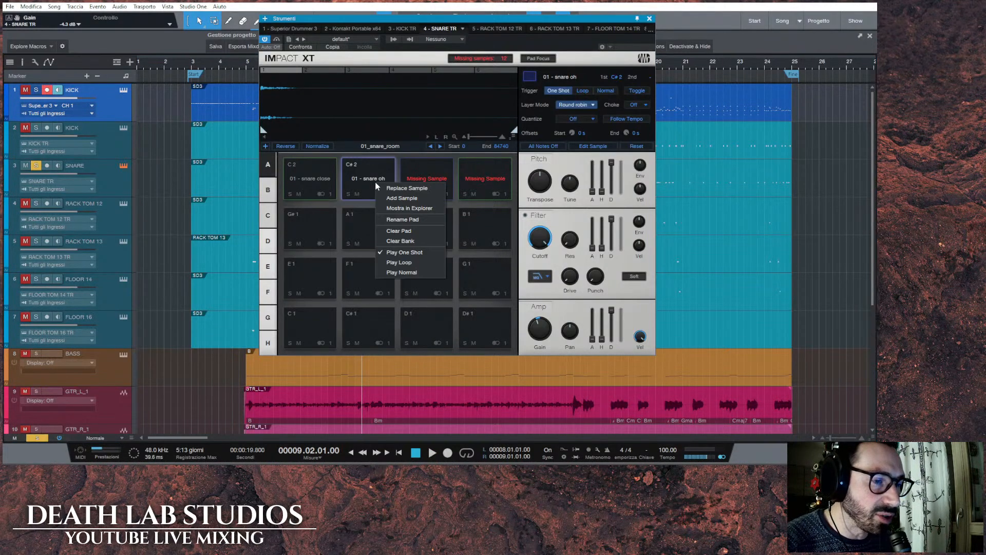
click(403, 231)
right_click(324, 171)
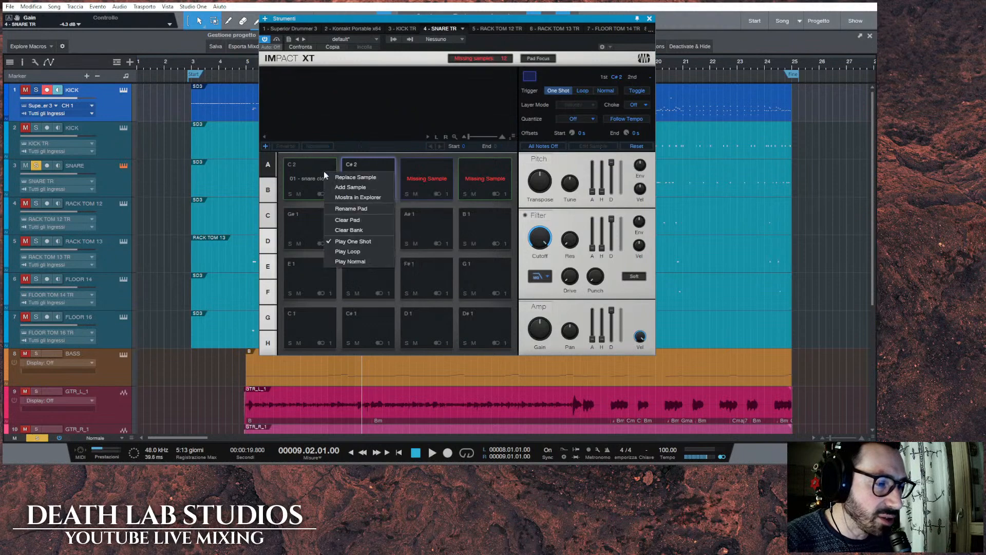
click(352, 221)
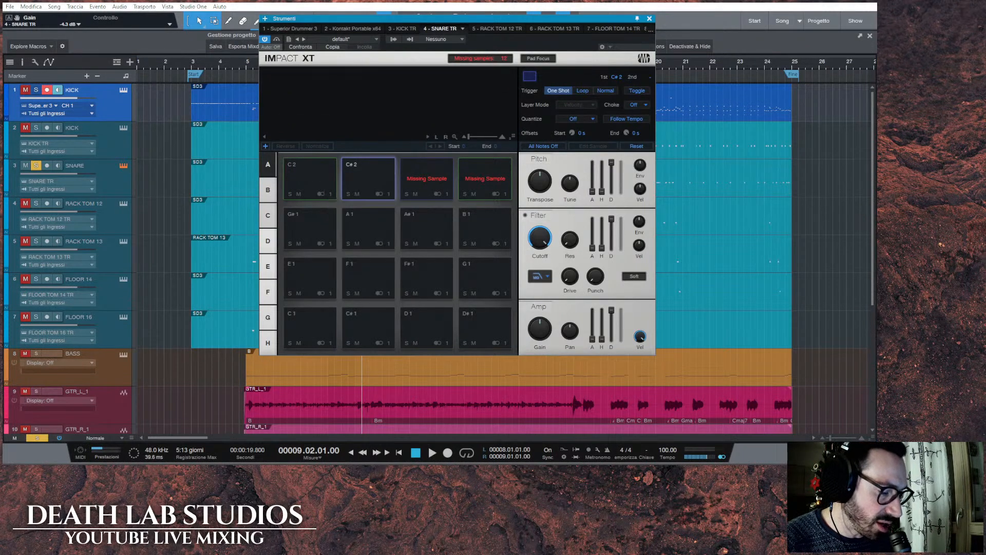
Switch to File Explorer and load the six snare_close_oh_room samples, 01 to 06, onto the empty C 2 pad.
key(alt+Tab)
click(615, 109)
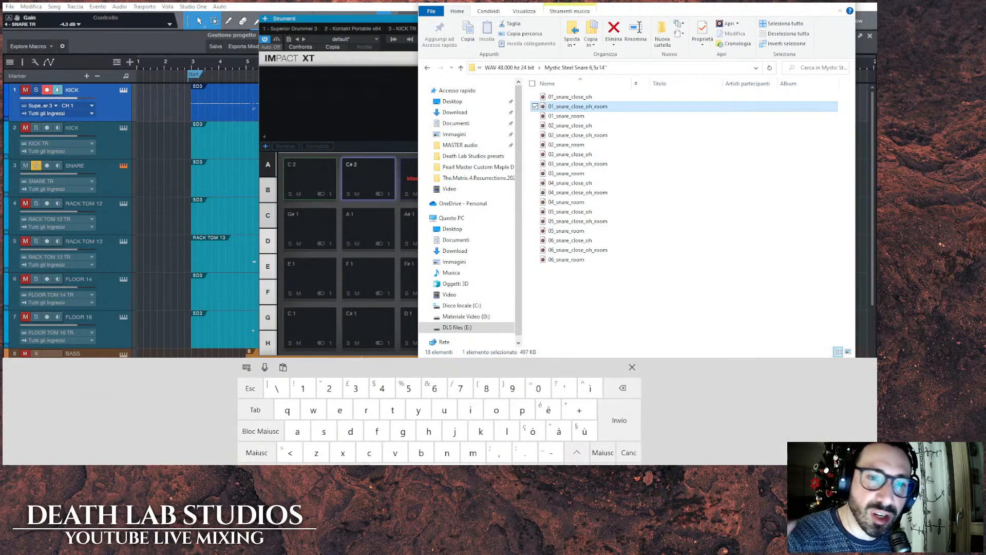
ctrl+click(606, 136)
ctrl+click(606, 163)
ctrl+click(601, 192)
ctrl+click(596, 222)
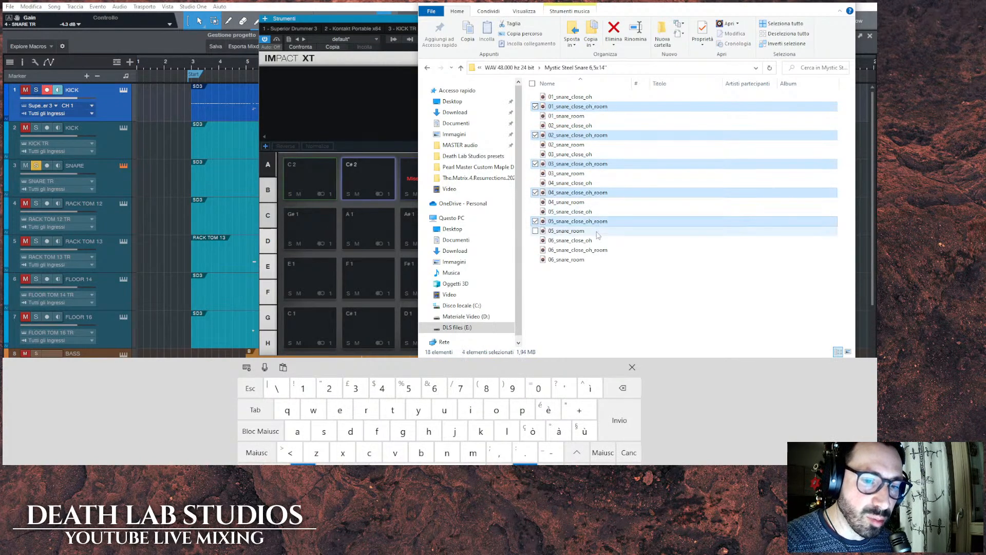
ctrl+click(599, 250)
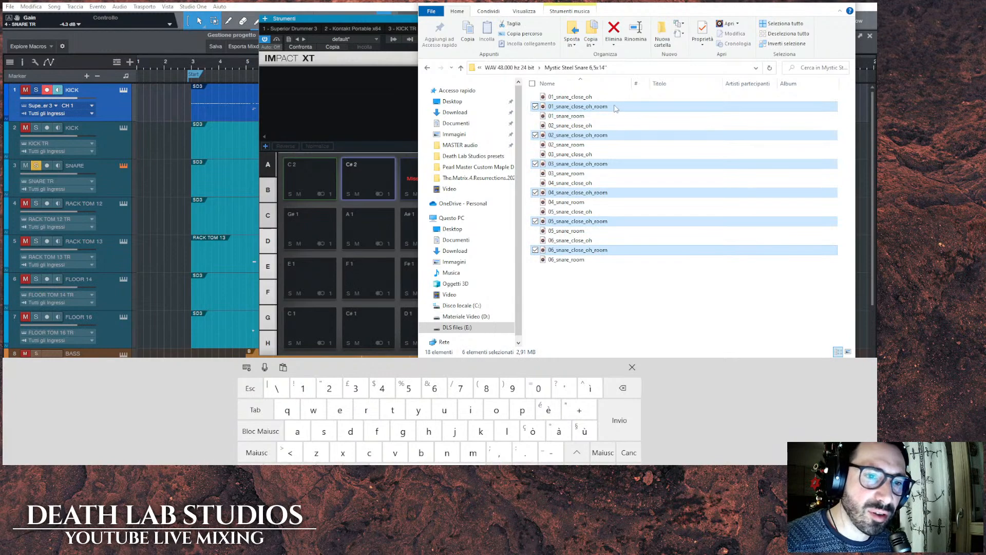
drag(607, 110, 319, 185)
click(848, 5)
click(632, 366)
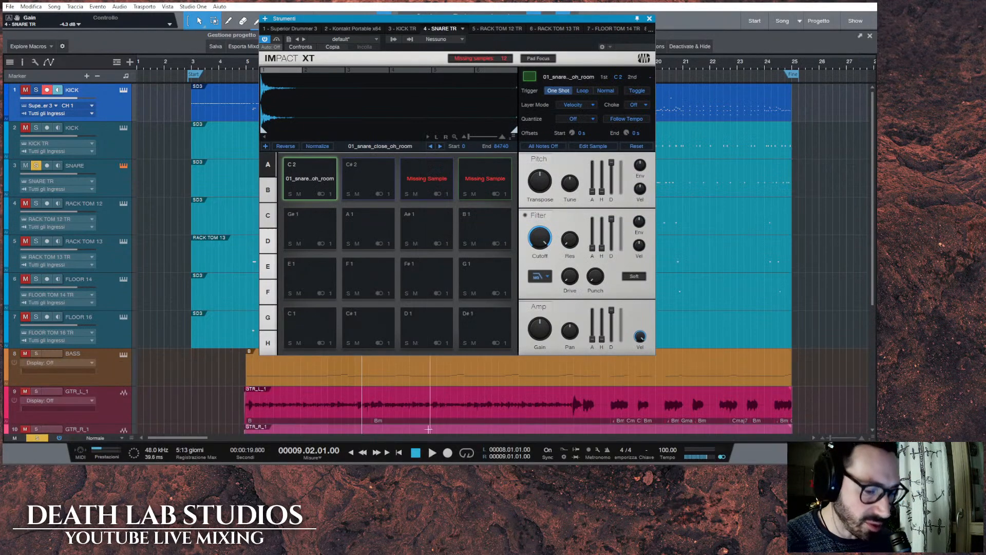
Play the new snare samples, close the Impact XT window, clear the SNARE solo to hear the full mix, and stop playback.
click(433, 452)
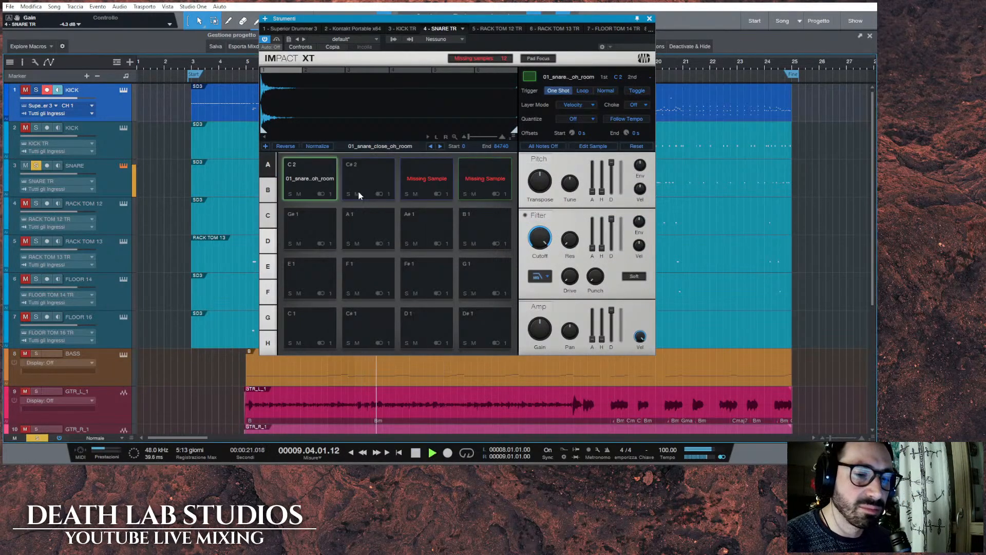
click(650, 18)
click(40, 166)
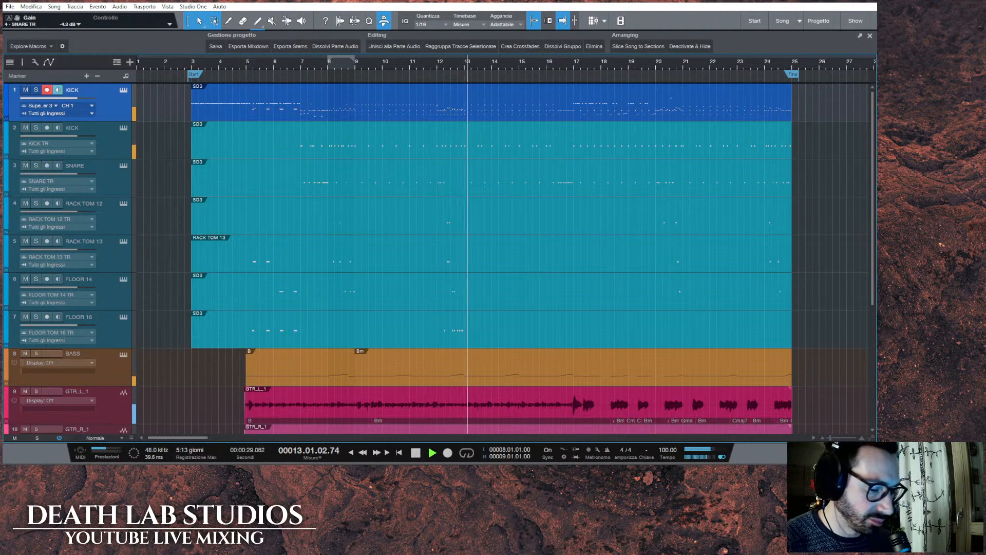
click(417, 455)
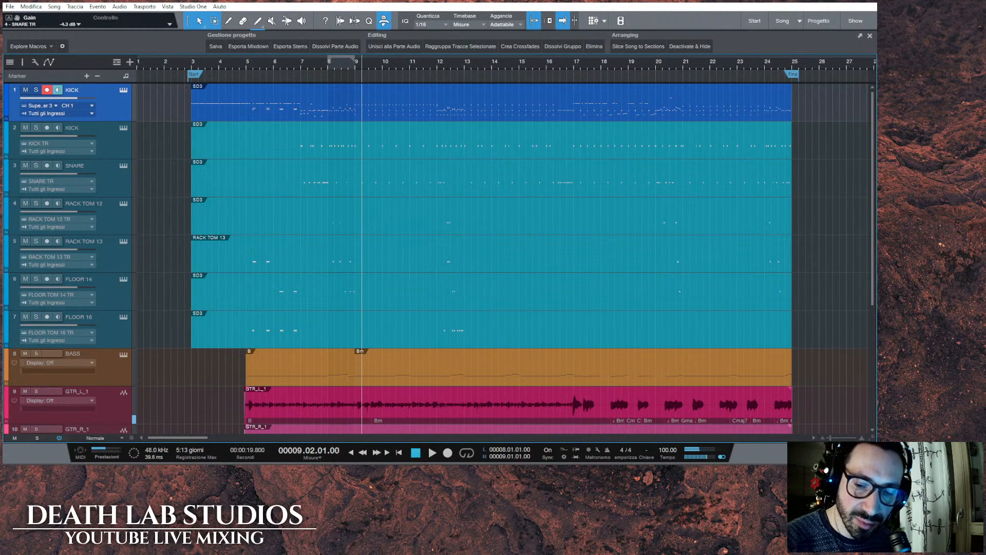
Show the console without the instrument list, open Trigger 2 on the KICK channel, and collapse Death Lab Studios presets in its sample browser.
key(F3)
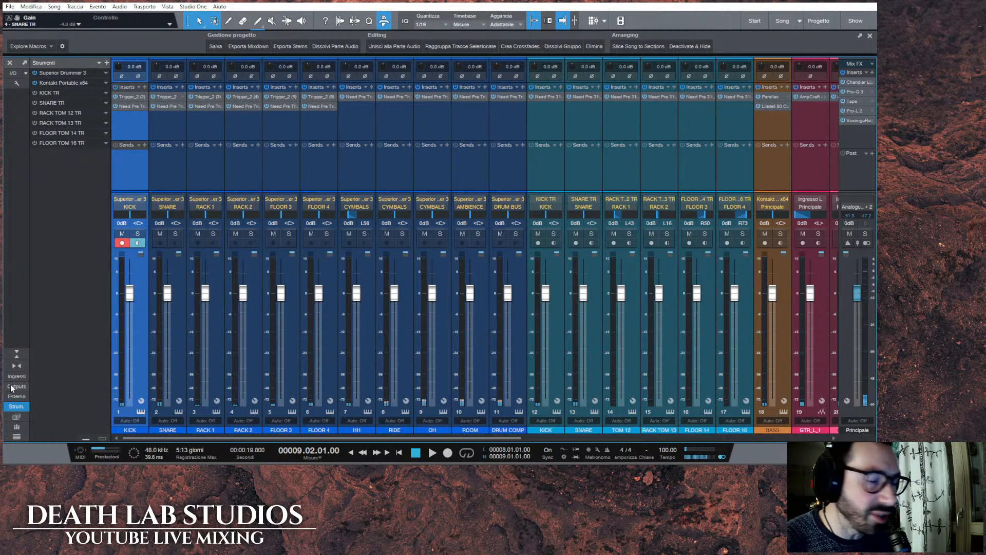
click(16, 408)
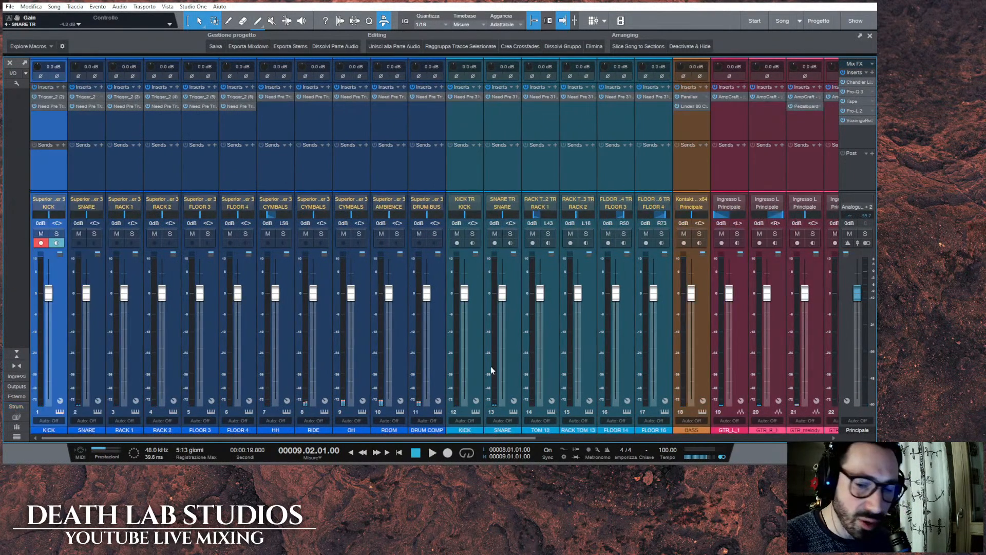
click(51, 97)
drag(448, 55, 535, 45)
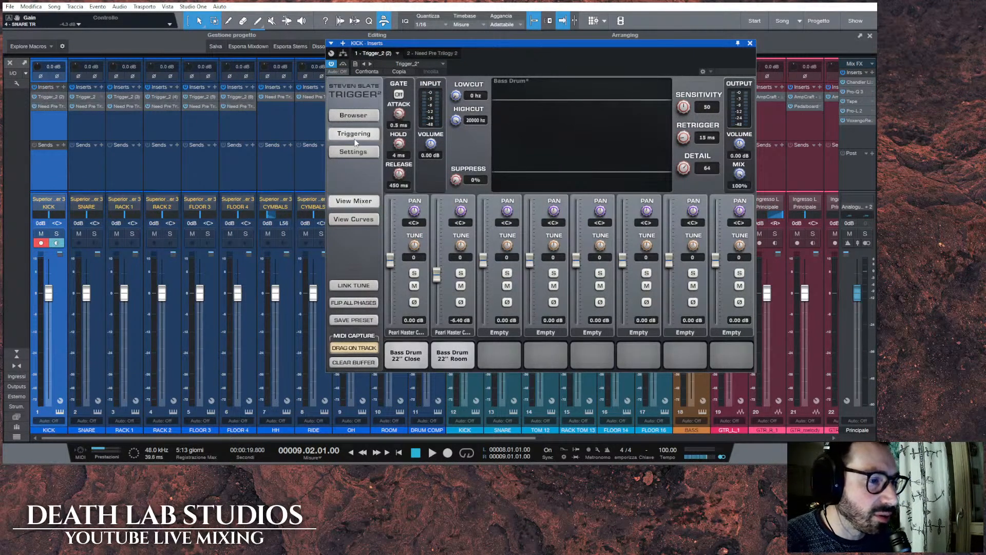
click(362, 116)
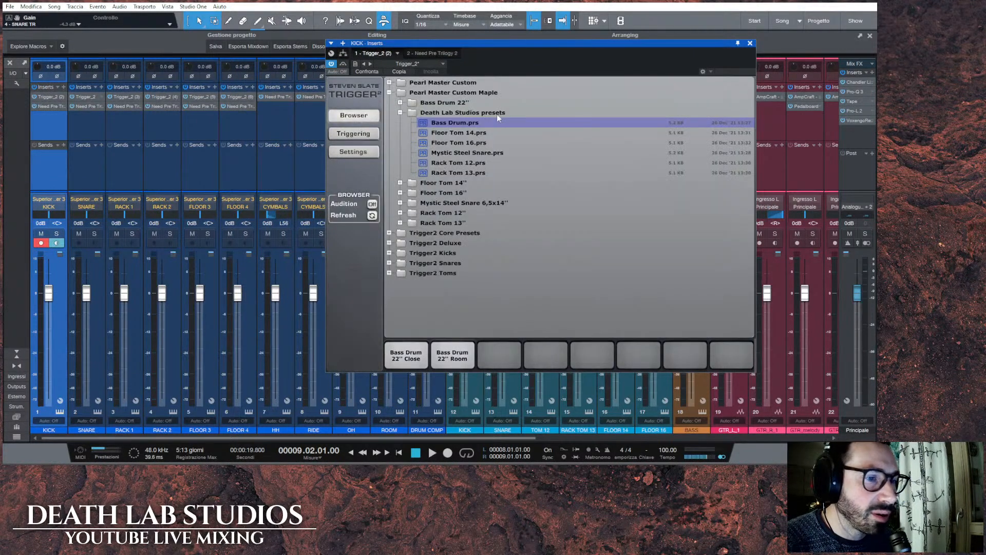
click(400, 113)
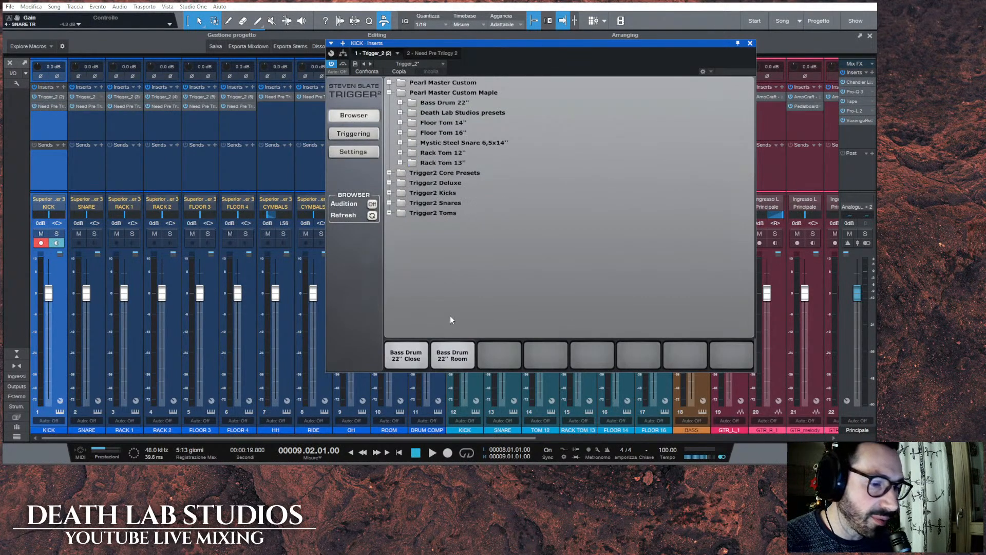
Open File Explorer and browse the DLS files (E:) drive to the Pearl Master Custom Maple Drumkit folder in Sound Libraries.
key(super+e)
click(457, 328)
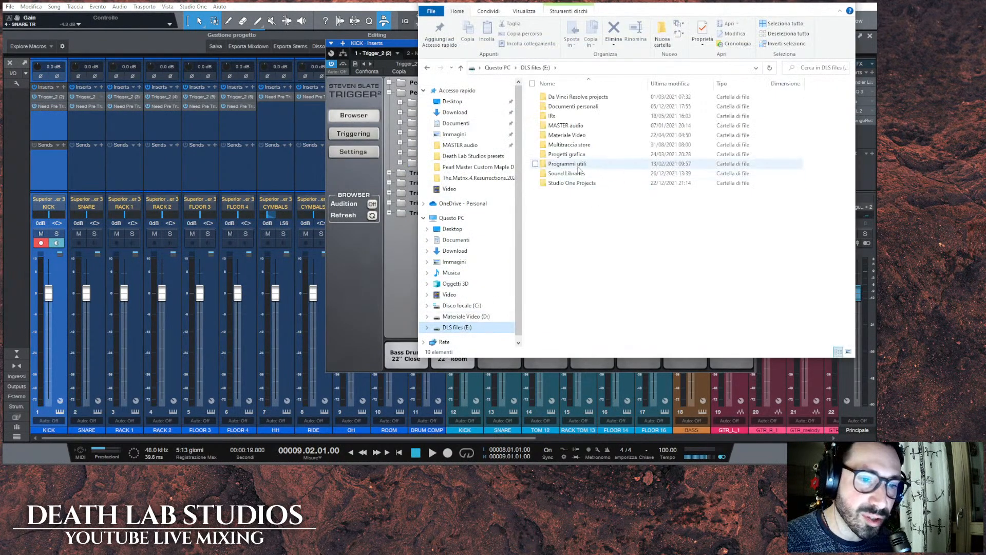
double_click(590, 184)
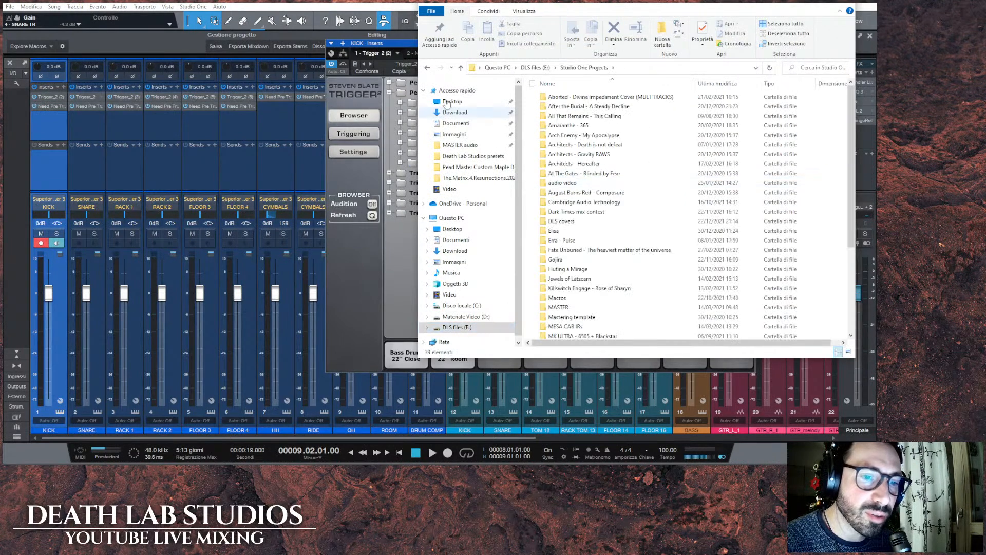
key(alt+Left)
double_click(571, 173)
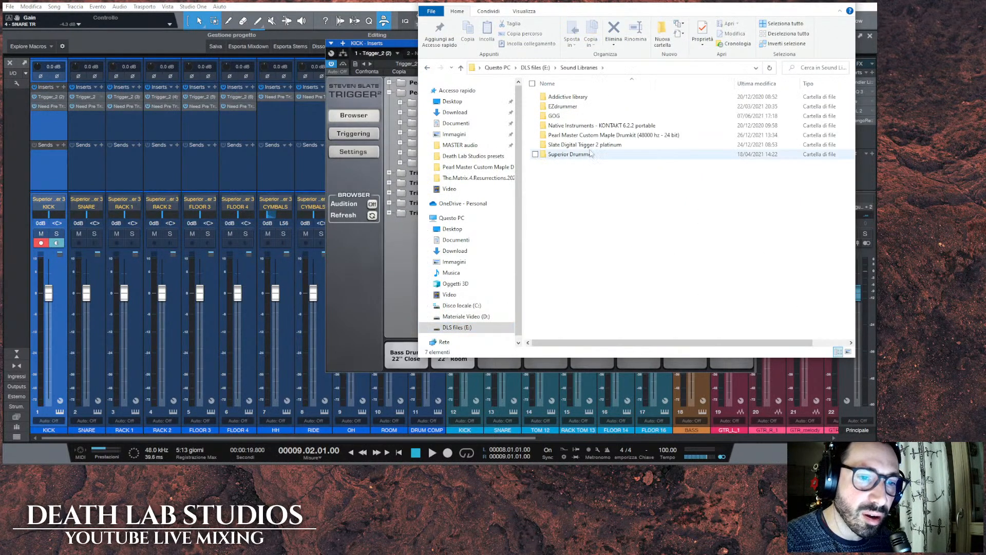
double_click(605, 135)
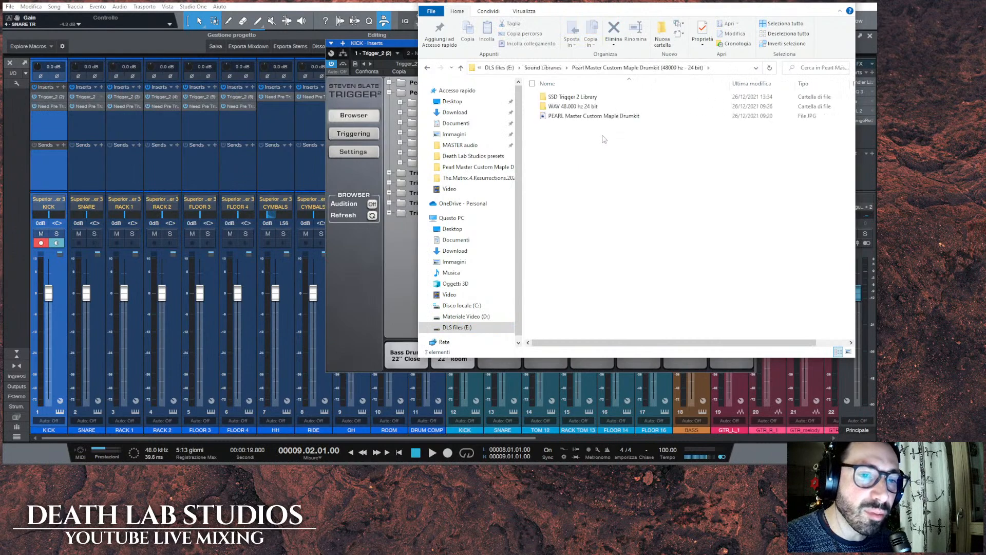
Examine the Bass Drum 22'' and Death Lab Studios presets folders of the SSD Trigger 2 Library, and leave File Explorer.
double_click(582, 97)
double_click(582, 97)
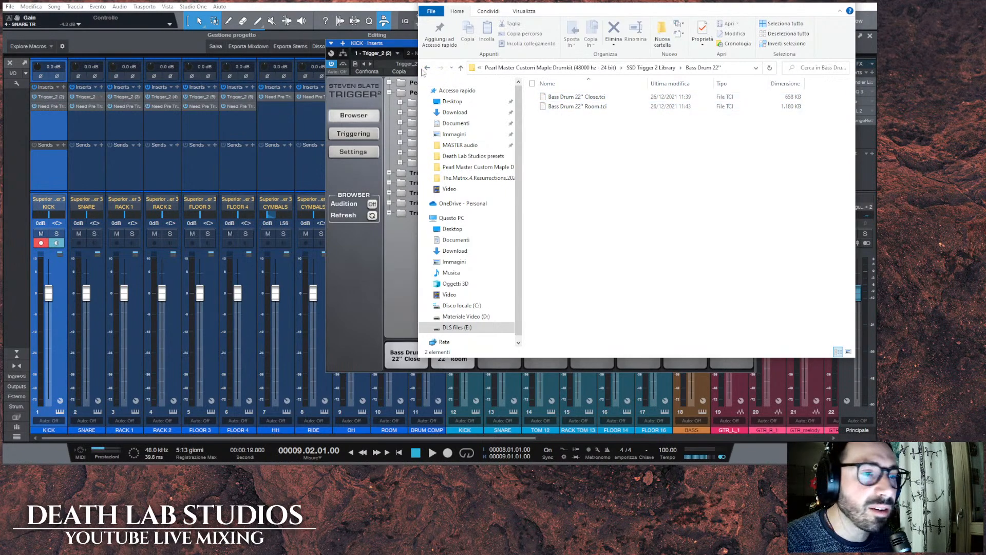
click(427, 69)
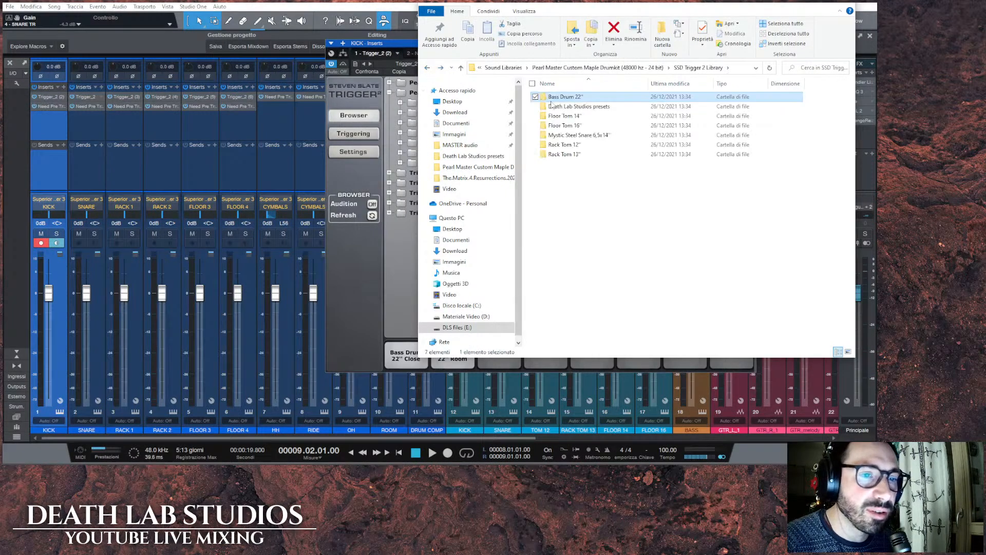
double_click(579, 107)
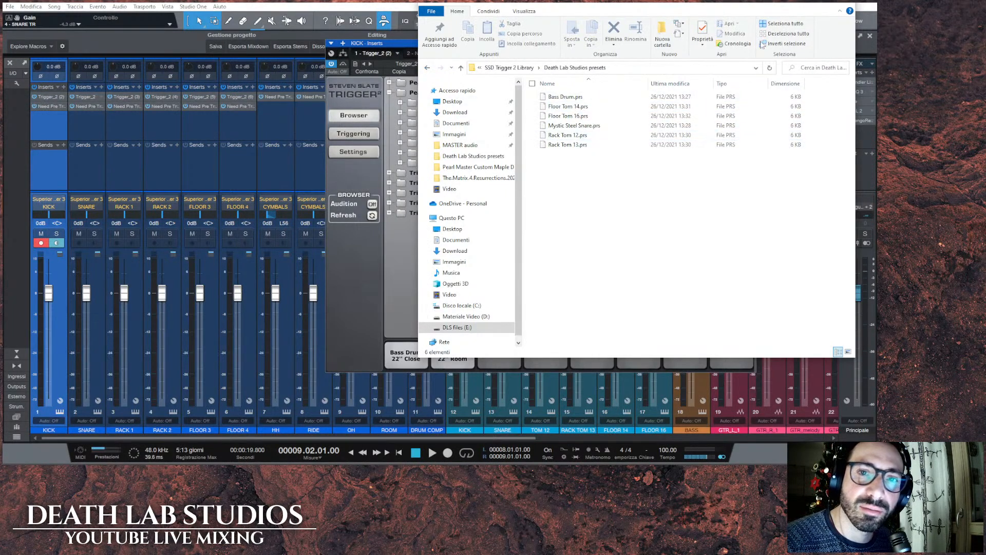
click(841, 4)
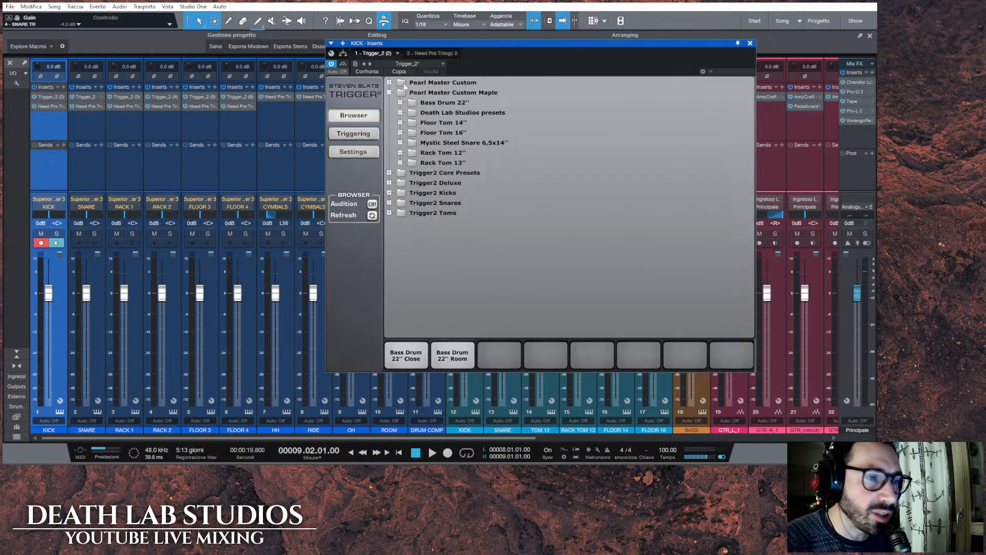
Load the Bass Drum.prs preset from Death Lab Studios presets in Trigger 2 and show its triggering page.
click(400, 112)
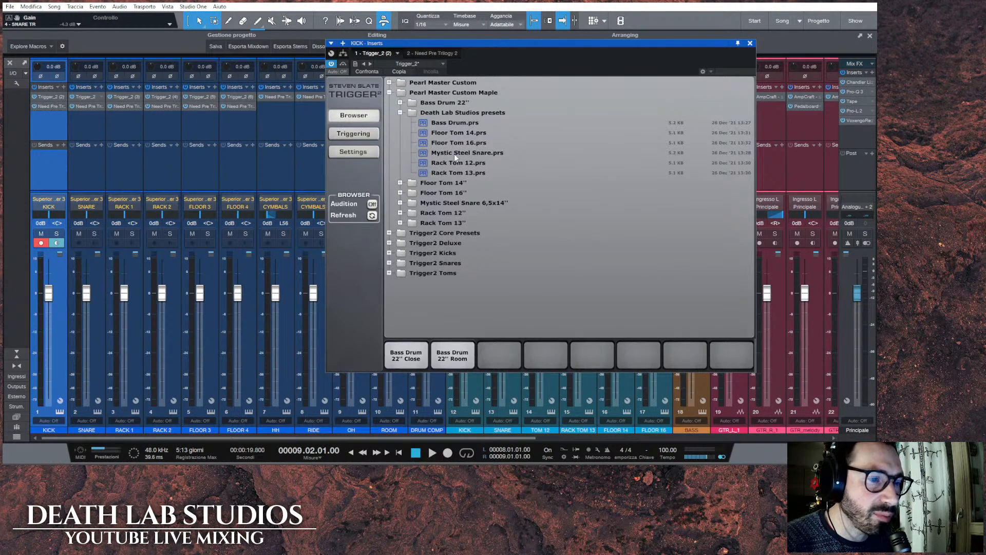
click(453, 122)
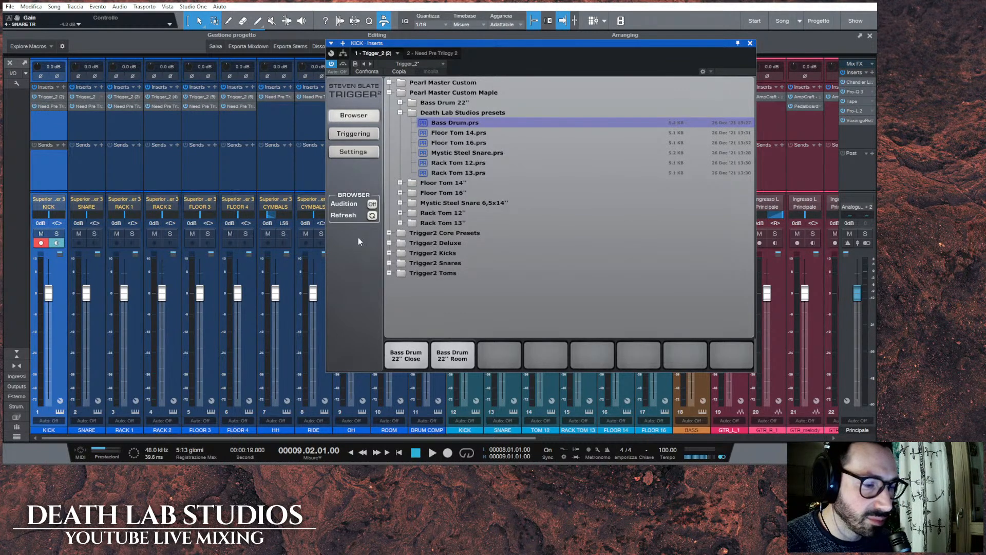
click(356, 135)
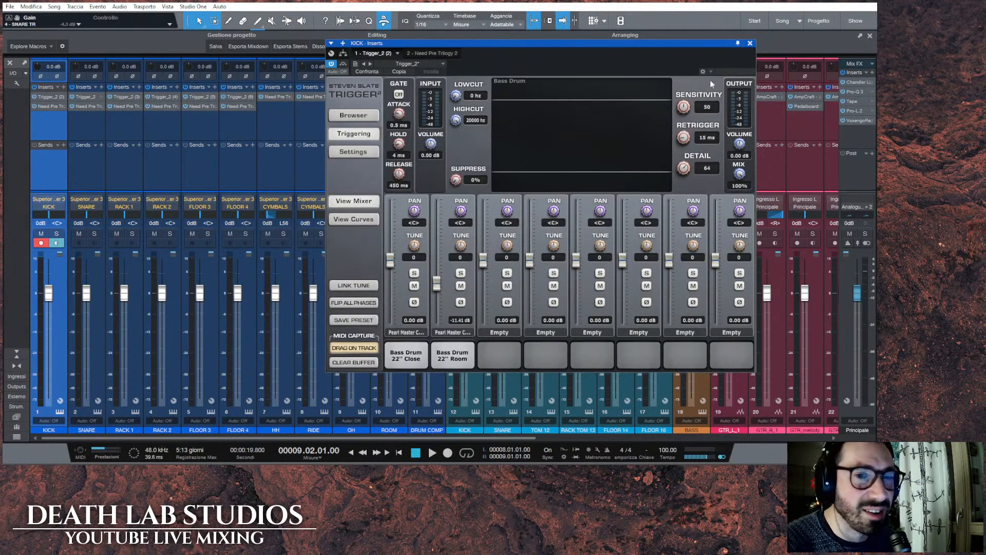
Solo the KICK channel, play the song, and view the Need Pre Trilogy insert on that channel.
click(751, 44)
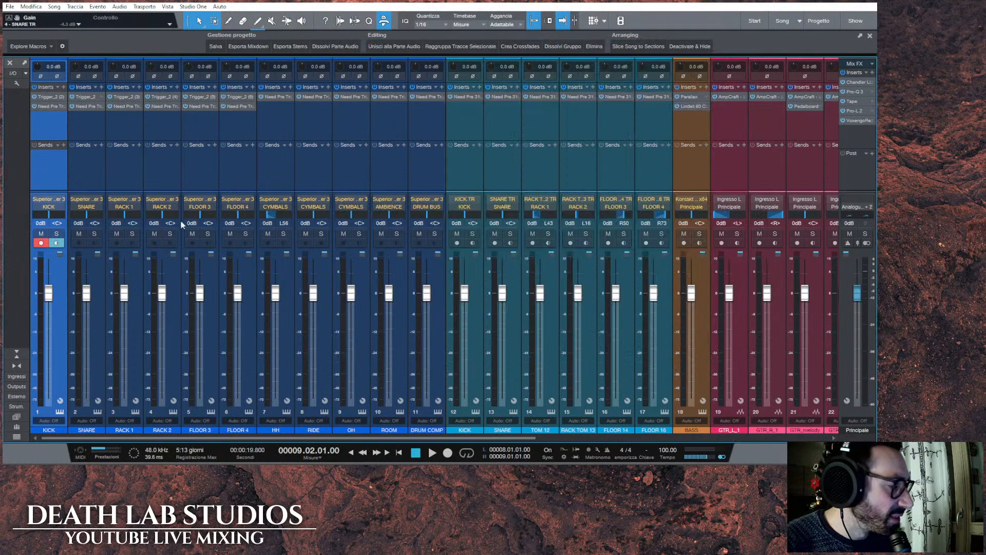
click(59, 234)
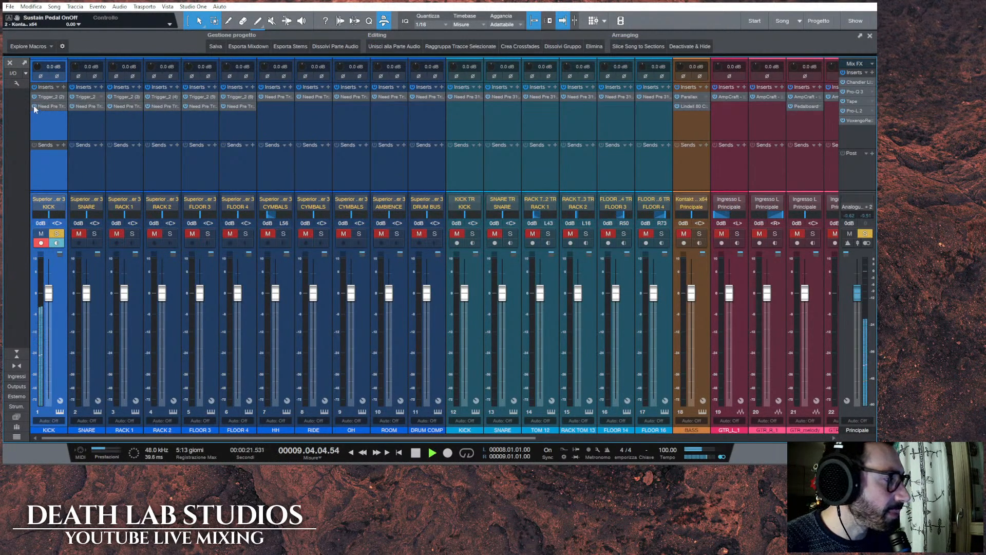
click(50, 107)
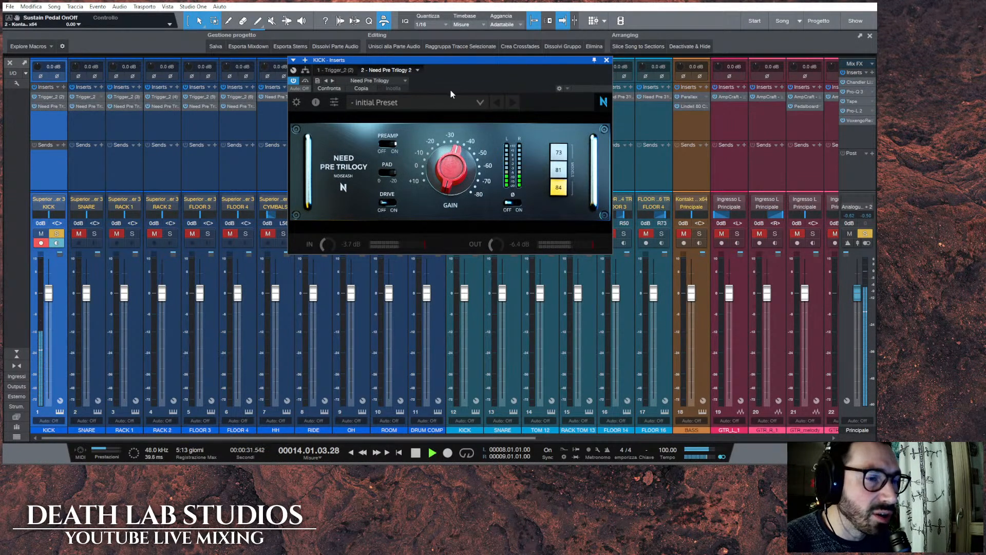
drag(464, 60, 476, 62)
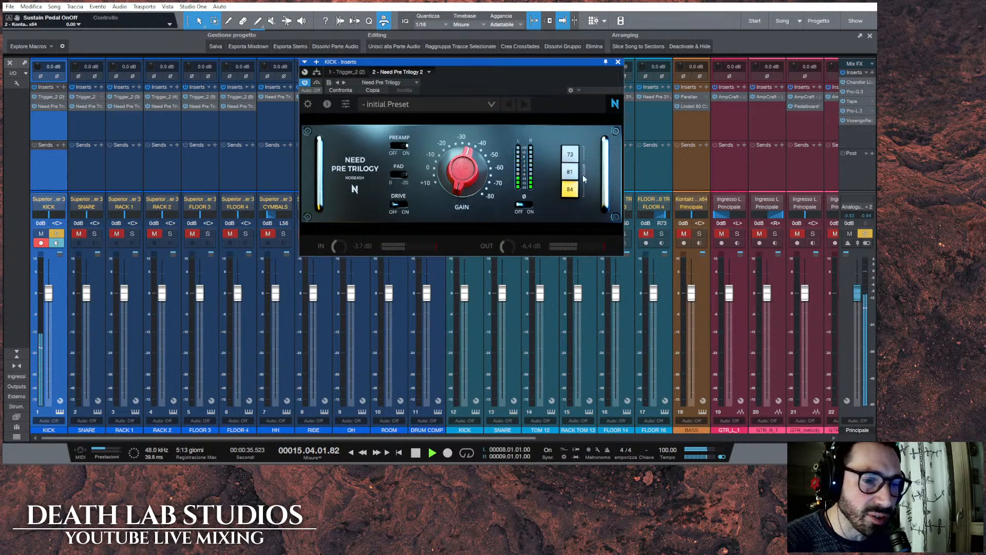
click(619, 62)
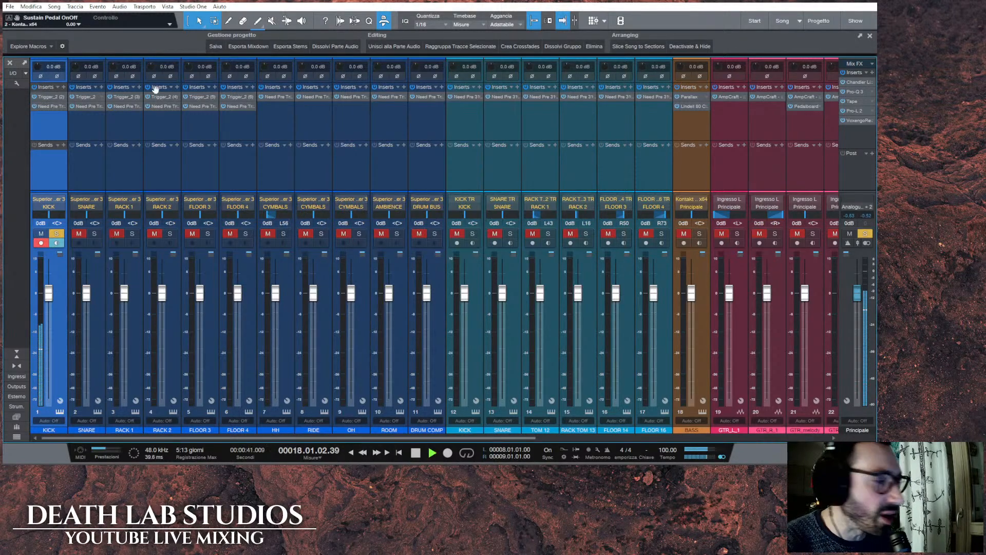
Raise the Bass Drum 22'' Room sample to -6.63 dB in Trigger 2 on the KICK channel.
click(53, 96)
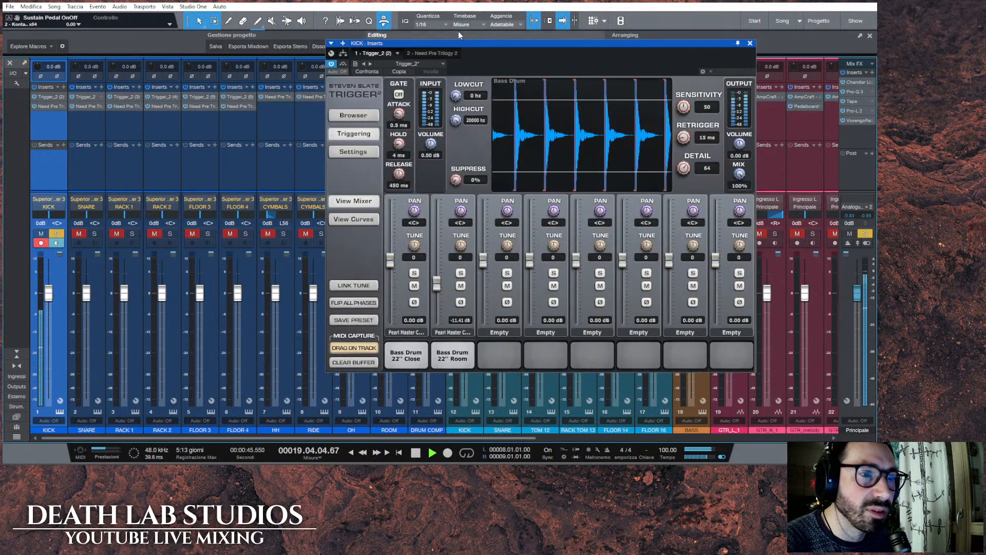
drag(461, 45, 410, 37)
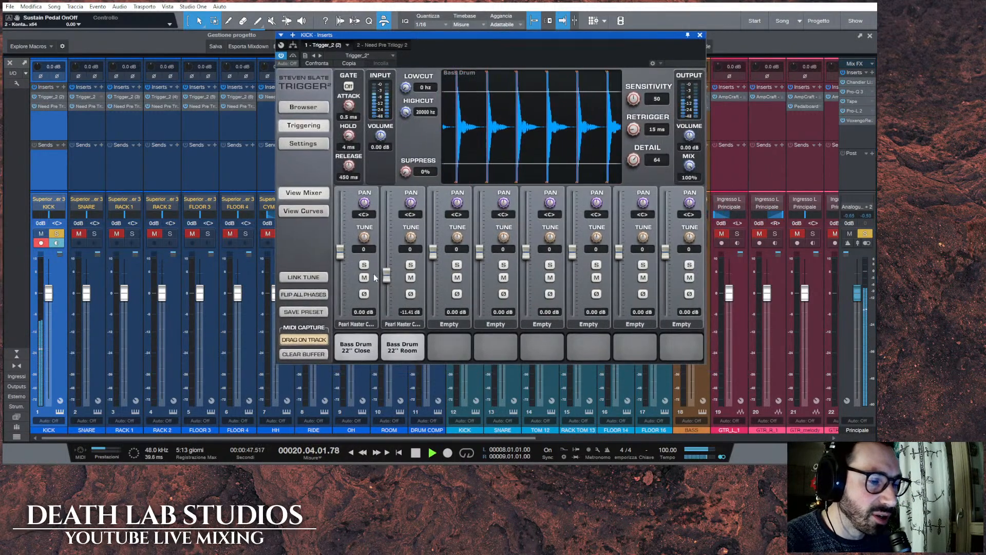
mouse_move(387, 275)
mouse_down()
mouse_move(387, 306)
mouse_move(387, 234)
mouse_move(387, 287)
mouse_move(387, 267)
mouse_up()
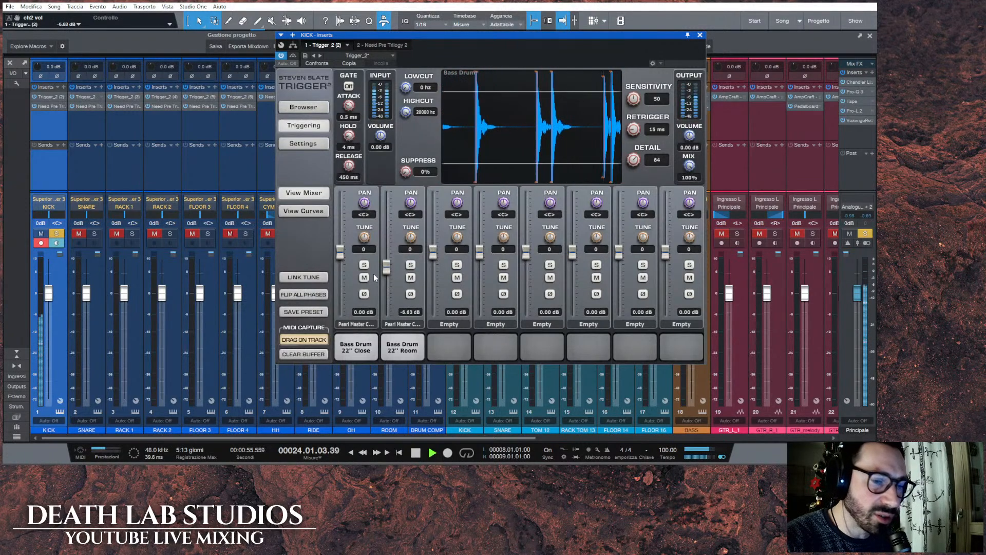
click(701, 35)
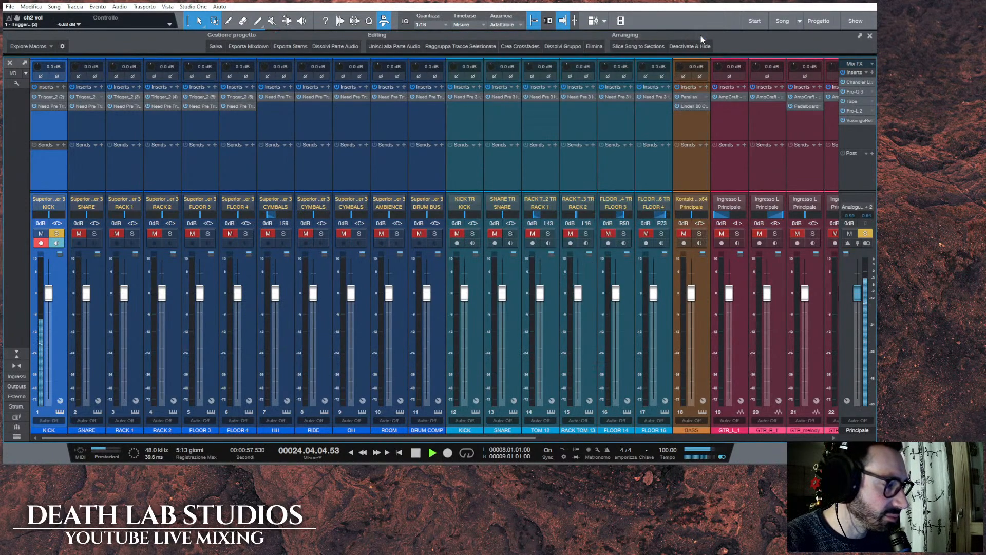
Add the SNARE channel to the solo, play the kick and snare, and show Trigger 2 on the SNARE channel.
click(82, 235)
click(94, 234)
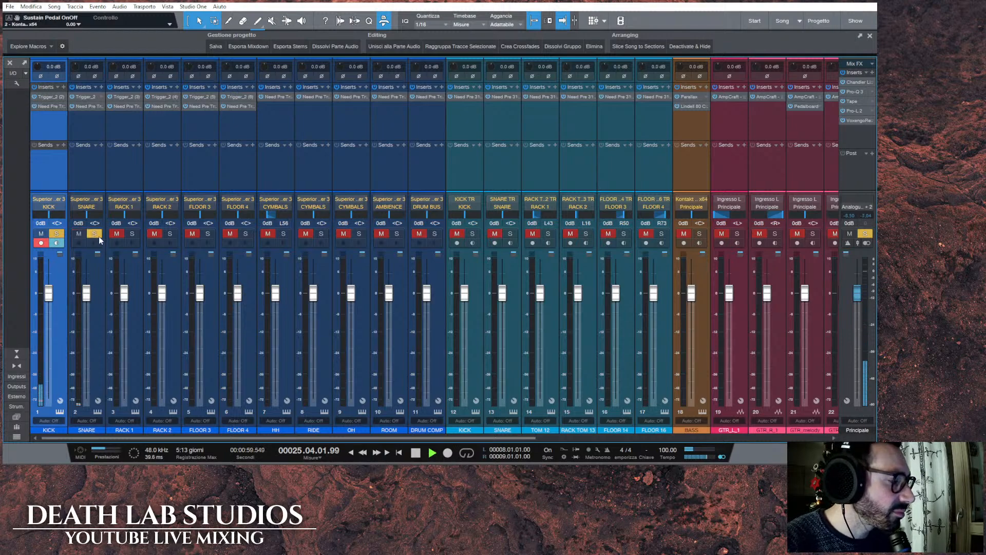
click(433, 453)
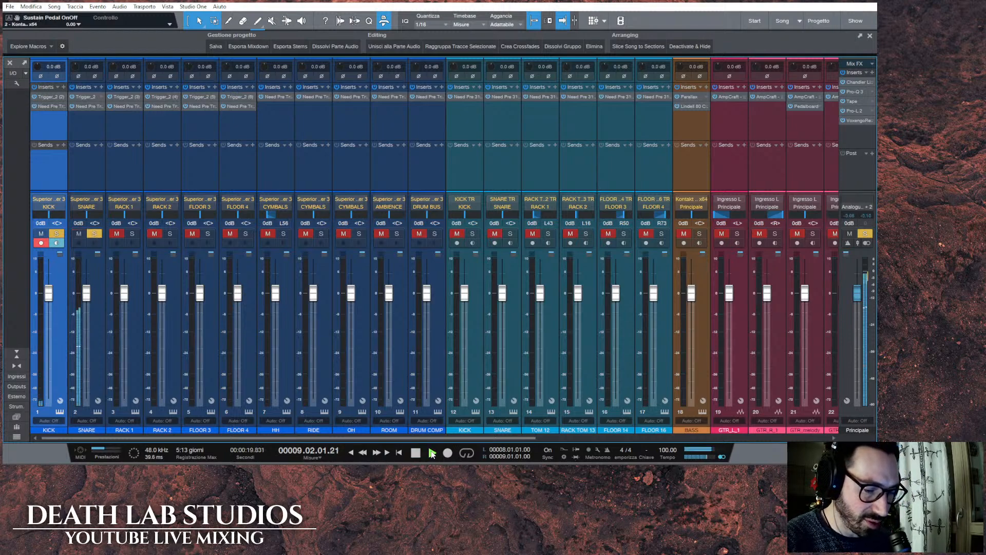
double_click(89, 97)
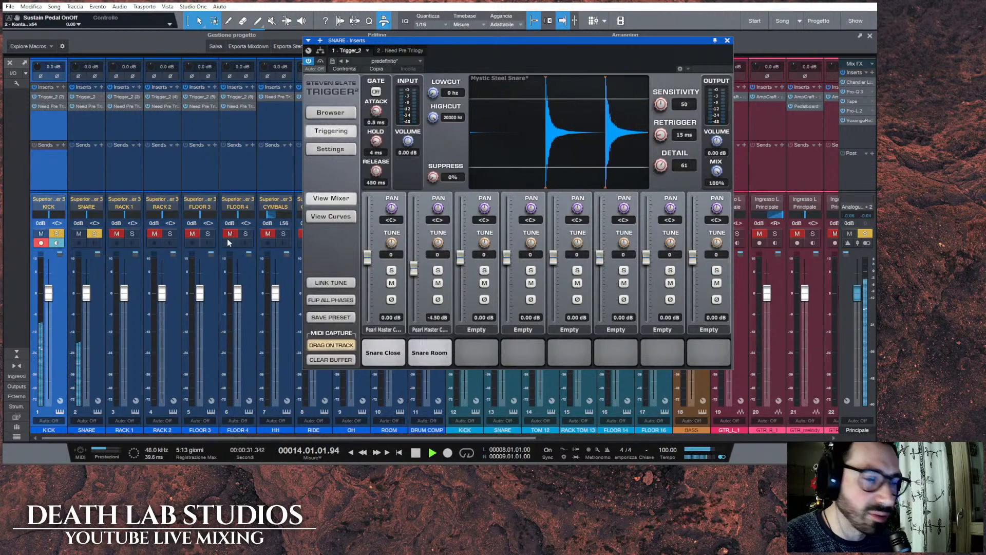
Add the RACK 1, RACK 2, FLOOR 3 and FLOOR 4 channels to the solo and play from bar 5 without the plug-in window.
click(415, 453)
click(134, 234)
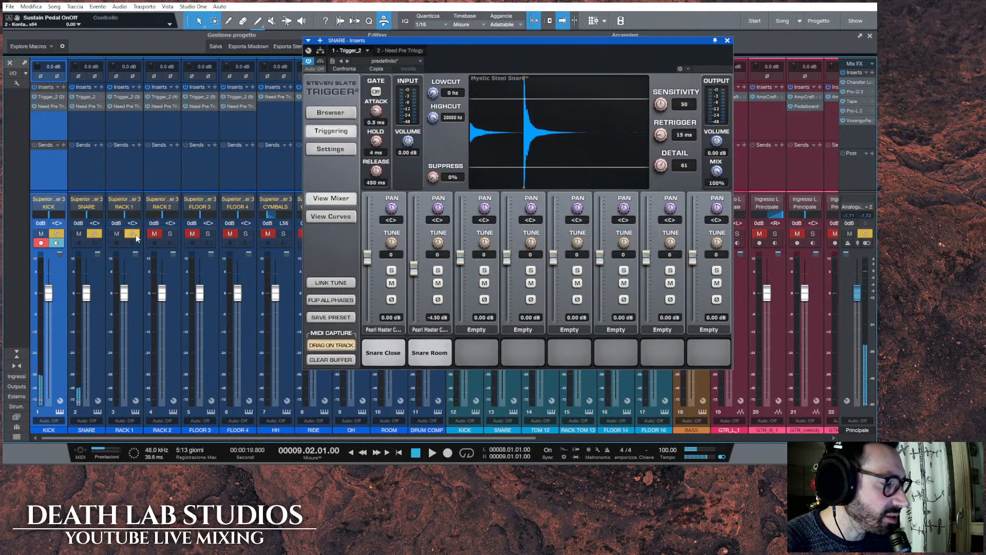
drag(135, 235, 281, 234)
click(284, 234)
click(433, 455)
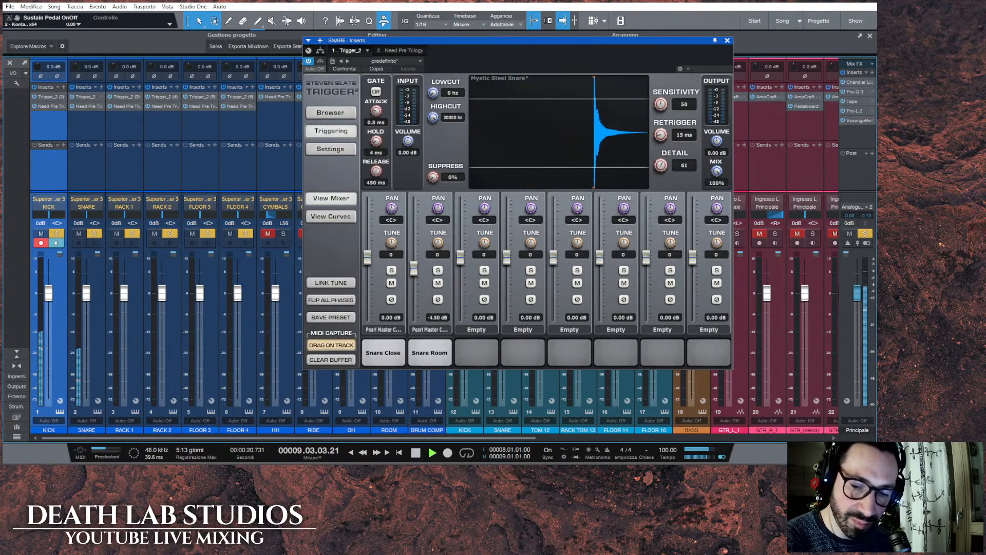
key(F3)
click(247, 66)
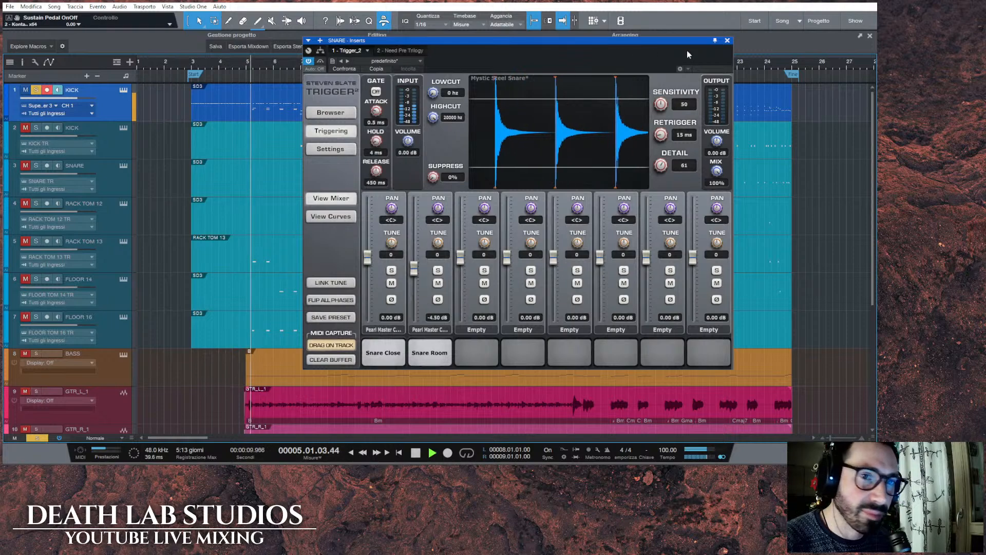
click(728, 40)
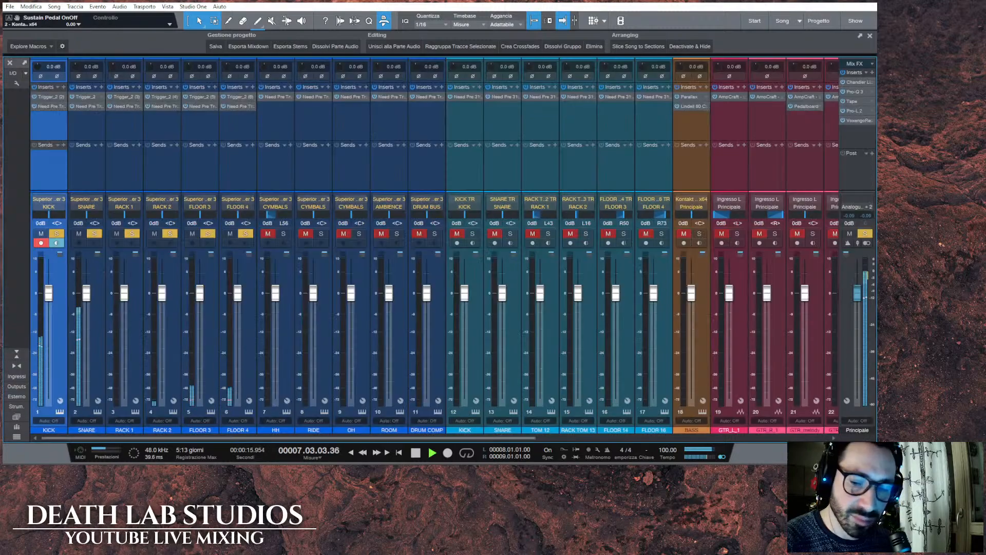
Solo the DRUM BUS in the console together with the channels that feed it, and restart playback of the whole kit.
key(F3)
drag(532, 438, 835, 446)
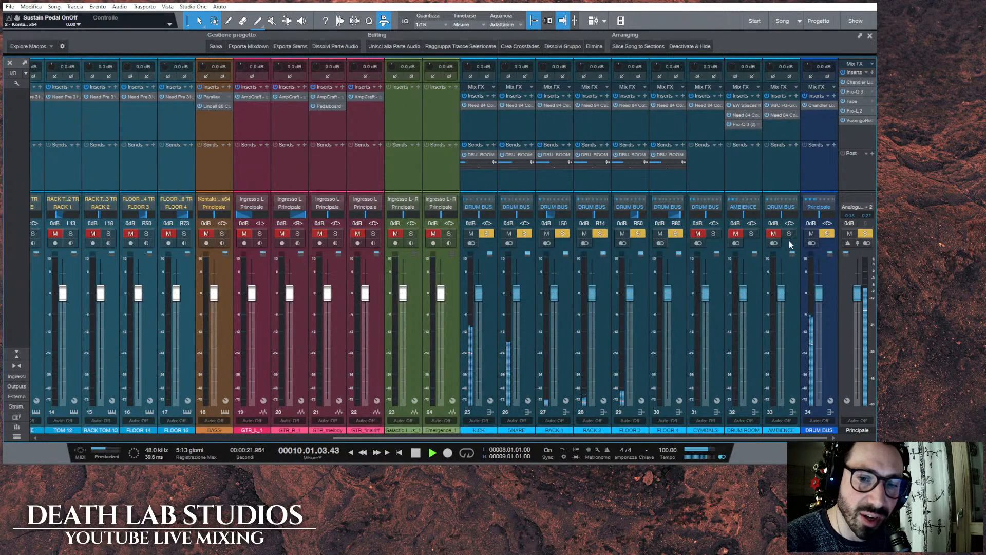
click(823, 235)
click(825, 235)
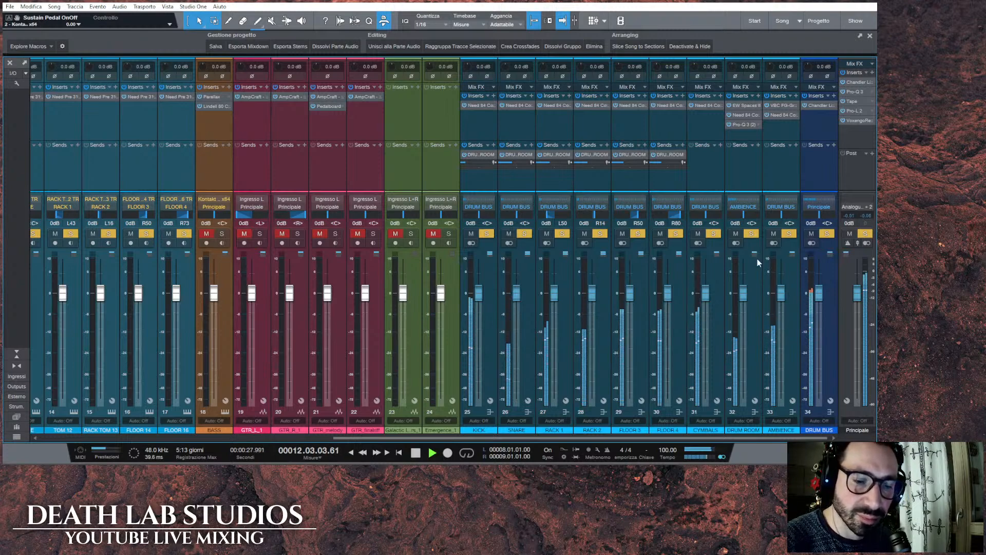
click(420, 454)
click(432, 454)
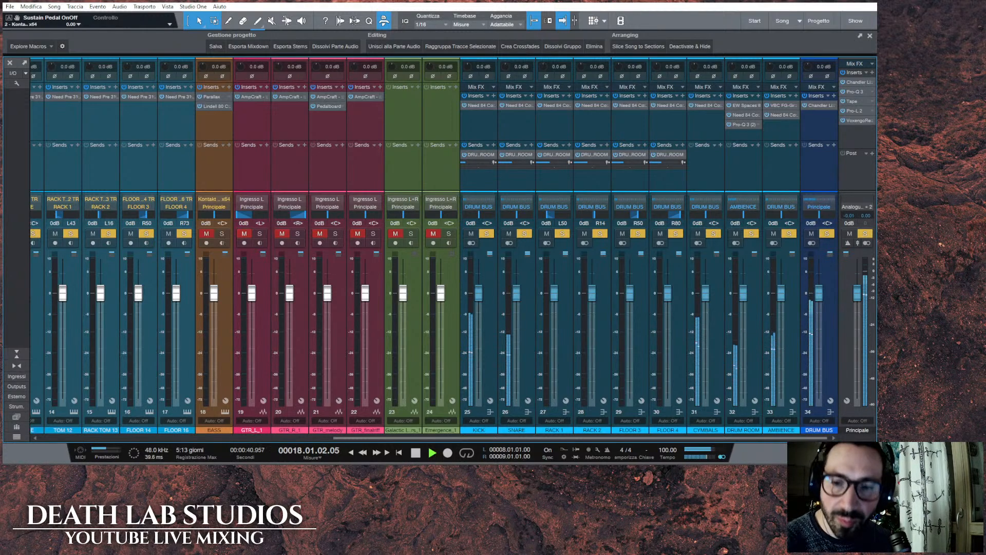
Clear every solo from the Principale channel and play the full mix from the Start marker in the arrangement.
click(865, 233)
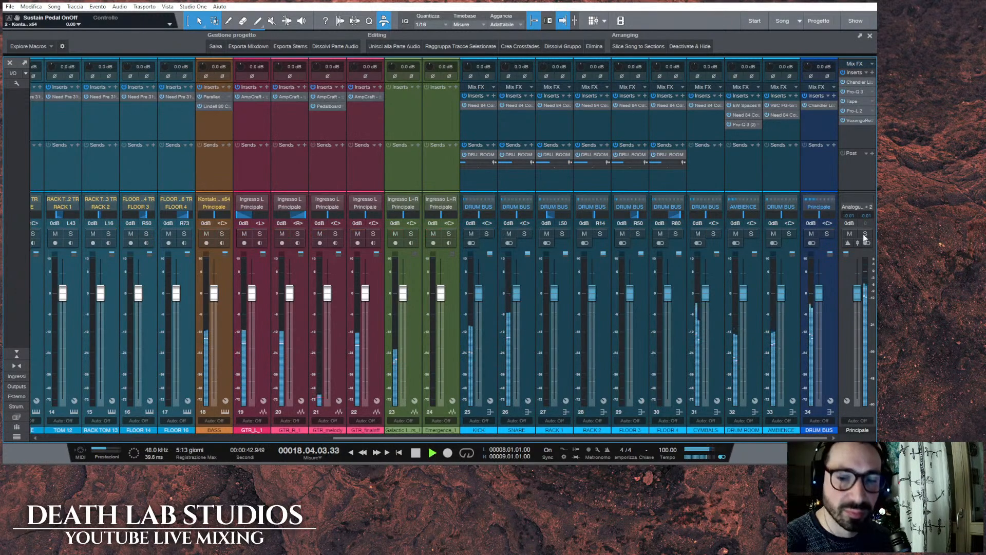
key(F3)
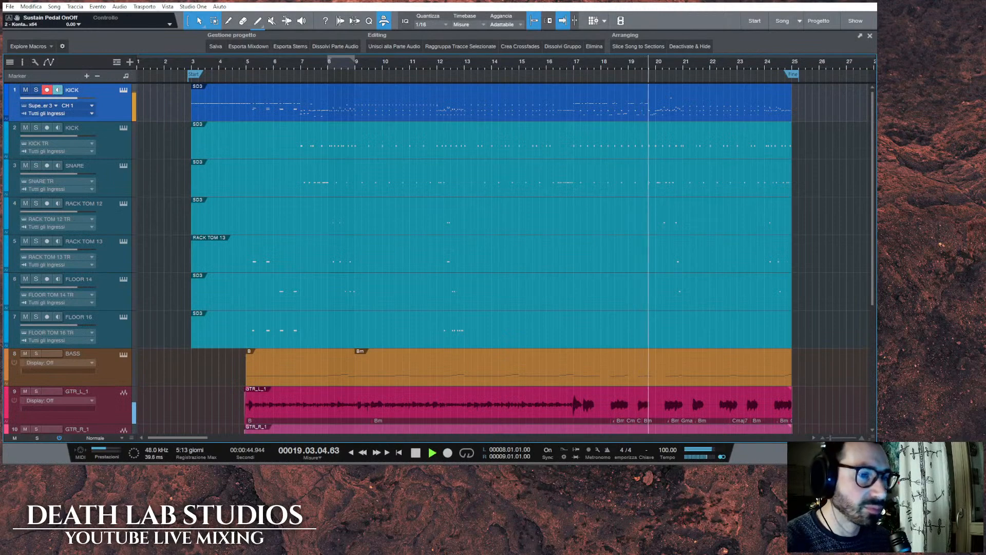
click(194, 68)
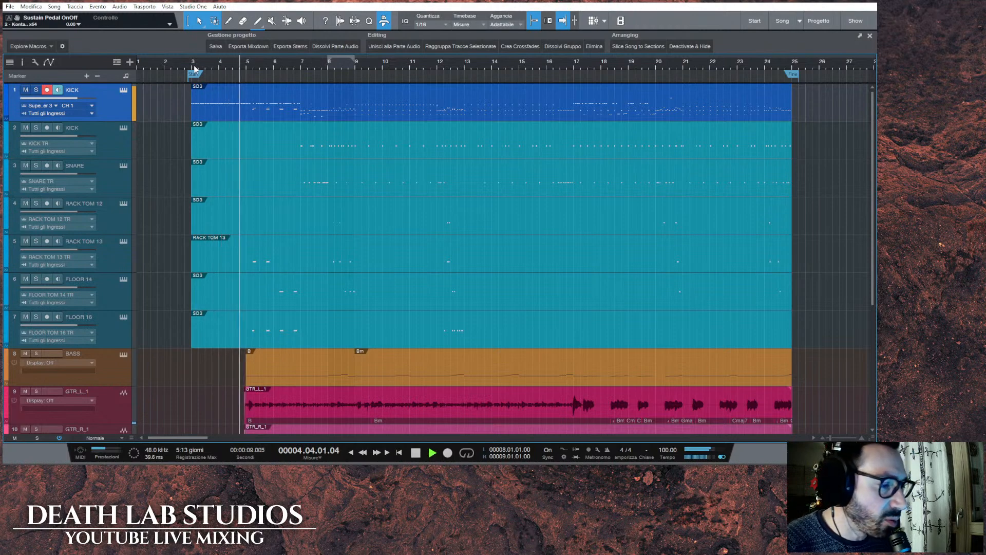
scroll(296, 180, down, 3)
scroll(296, 180, up, 4)
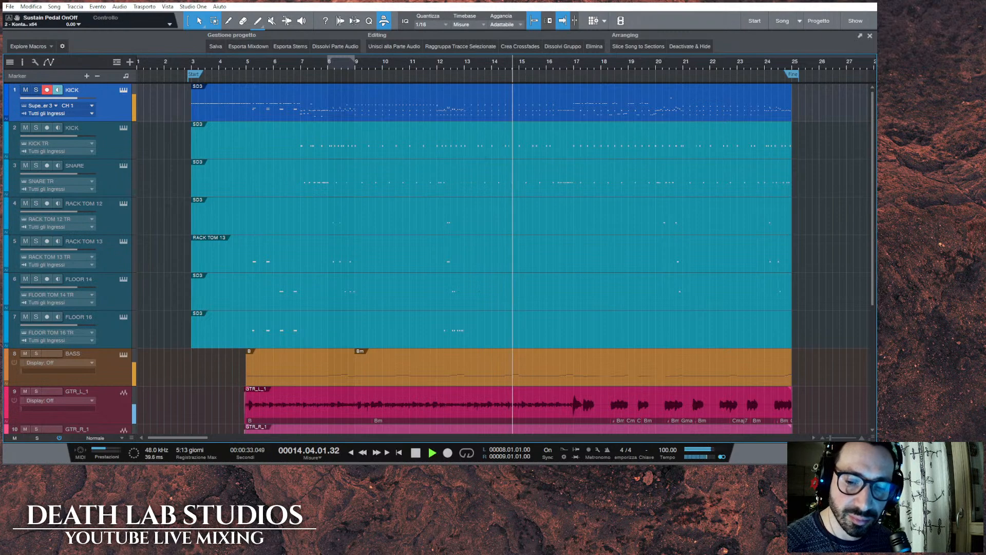
Show the console with playback stopped, and view all the arrangement tracks down to Emergence_1.
key(F3)
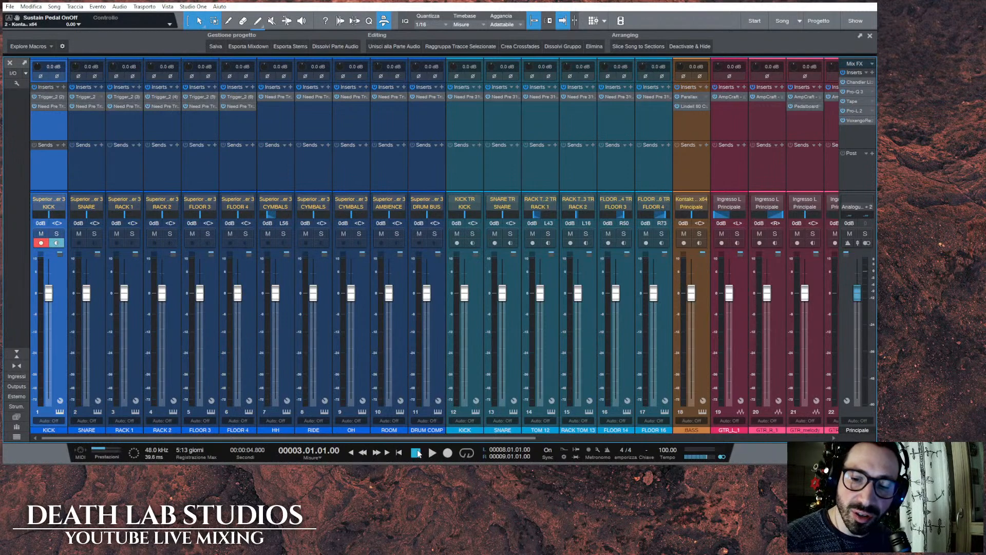
key(F3)
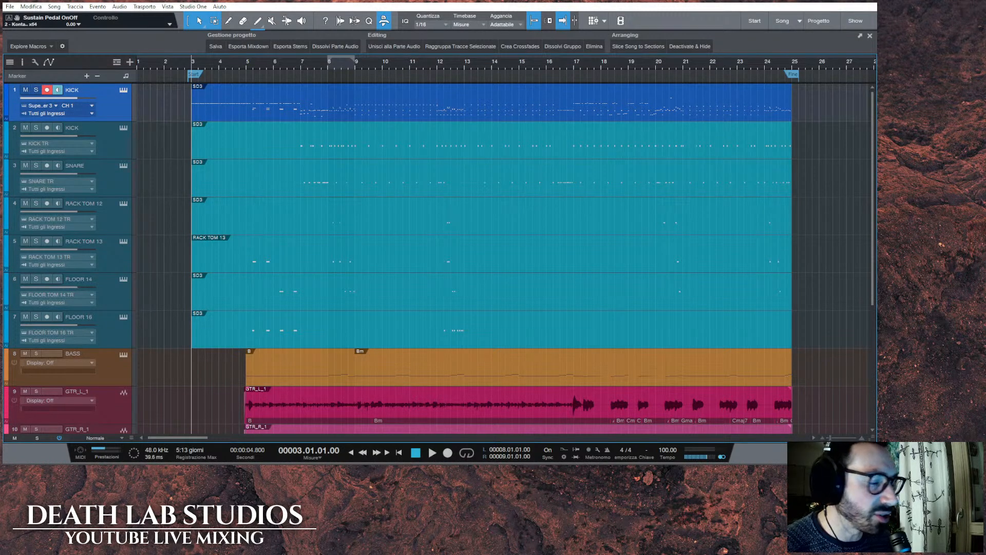
scroll(607, 392, down, 5)
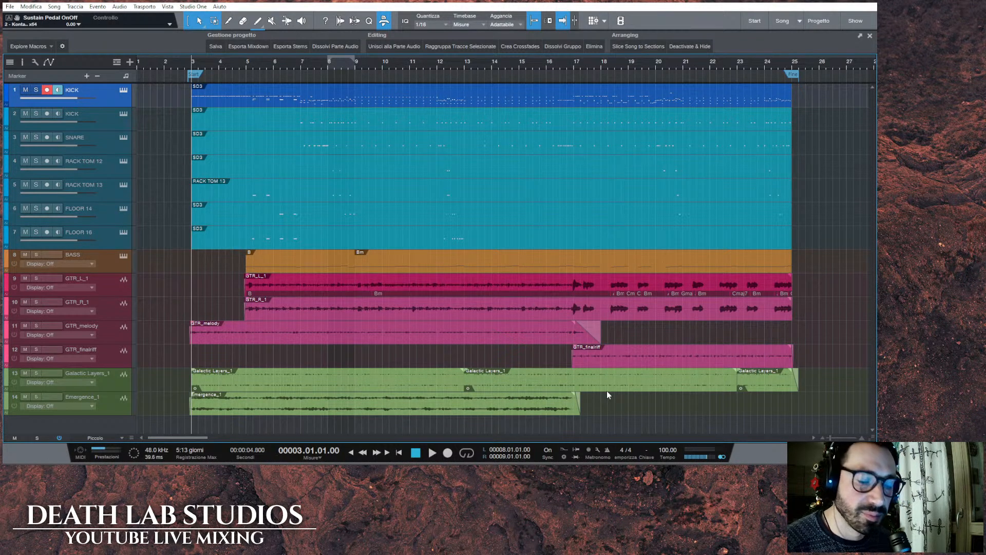
Switch to YouTube Studio and end the live stream.
key(alt+Tab)
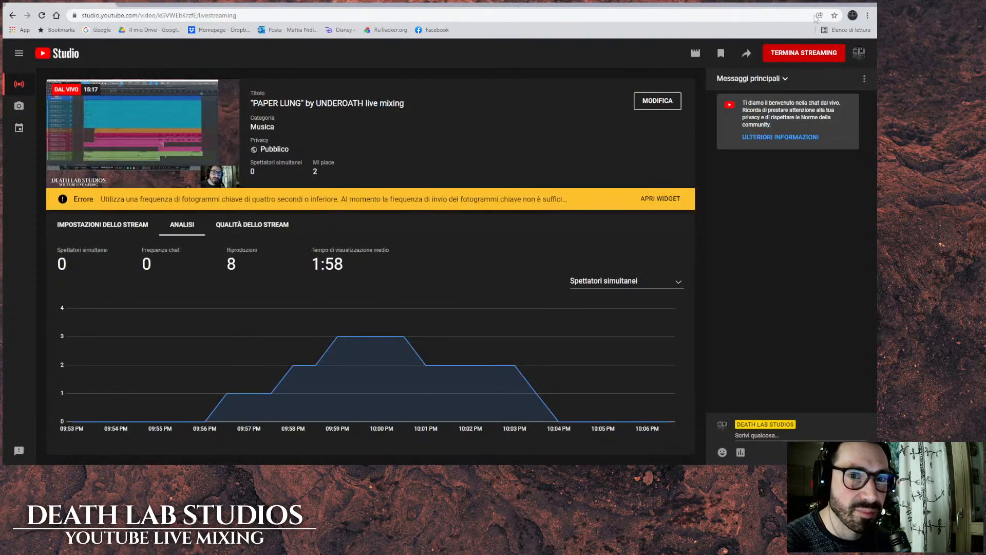
click(805, 52)
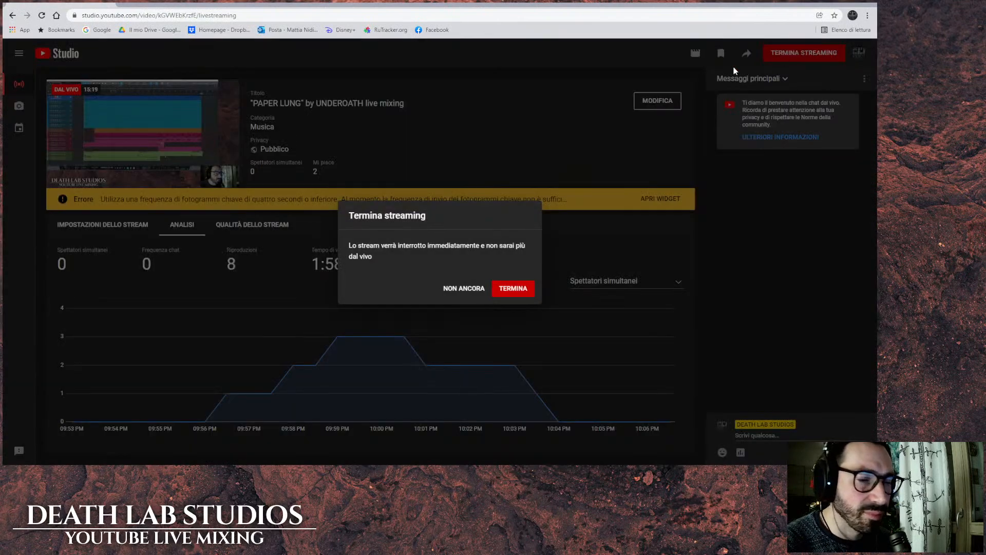
click(513, 289)
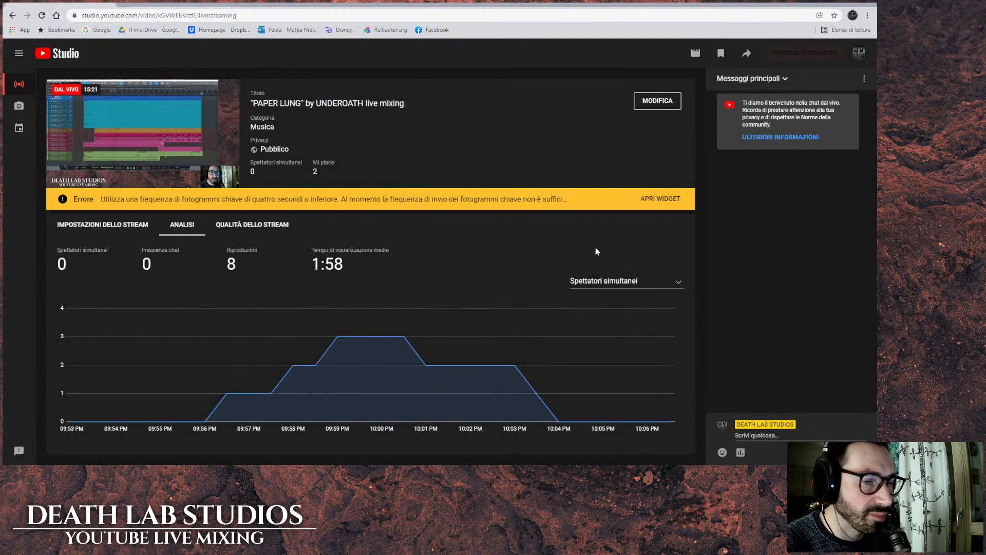